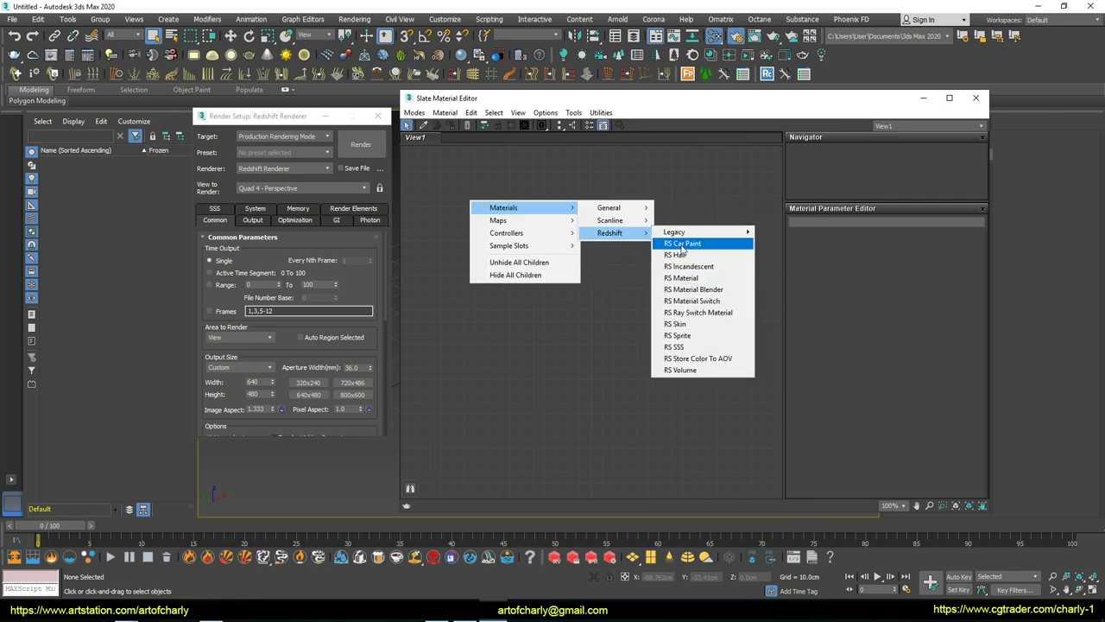
# Create an RS Car Paint material node and mark up its inputs from flakes down to Displacement
pyautogui.click(712, 243)
pyautogui.moveTo(471, 196); pyautogui.dragTo(621, 174)
pyautogui.doubleClick(619, 176)
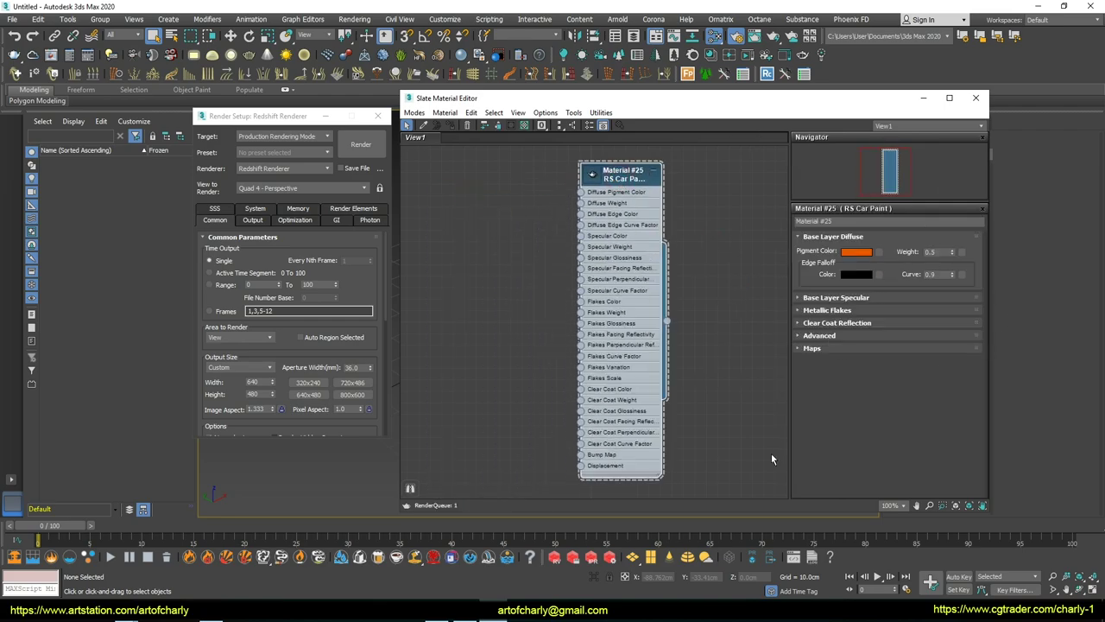
pyautogui.moveTo(639, 201)
pyautogui.mouseDown()
pyautogui.moveTo(578, 236)
pyautogui.moveTo(578, 414)
pyautogui.moveTo(647, 466)
pyautogui.mouseUp()
pyautogui.moveTo(719, 354); pyautogui.dragTo(708, 301)
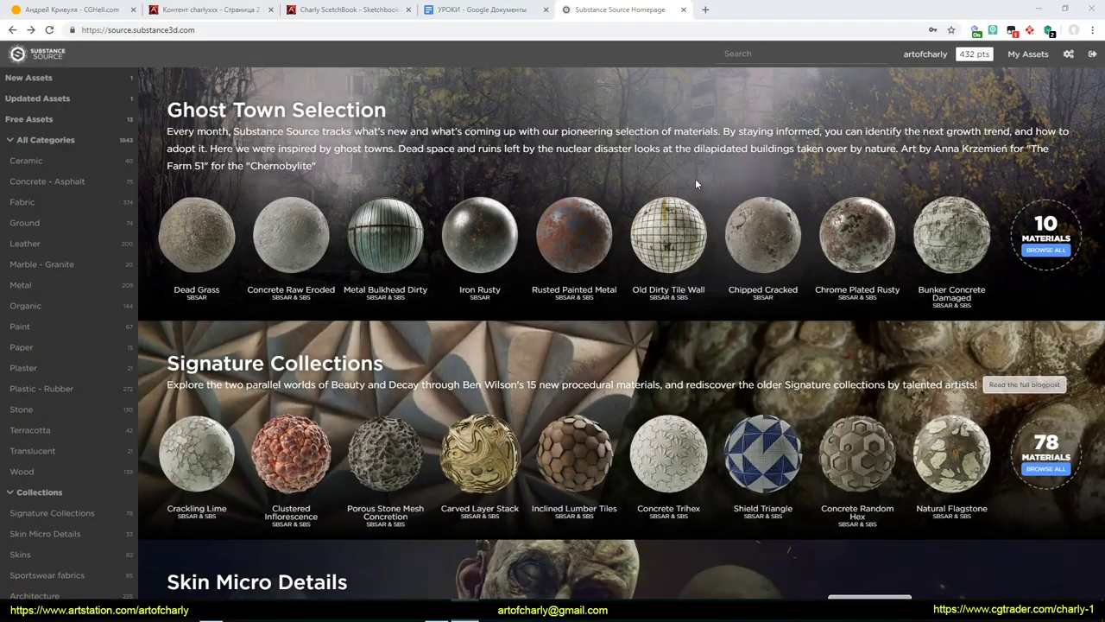
# Set the Quixel Bridge export target to 3ds Max and copy the export script
pyautogui.scroll(2, 630, 154)
pyautogui.scroll(8, 630, 154)
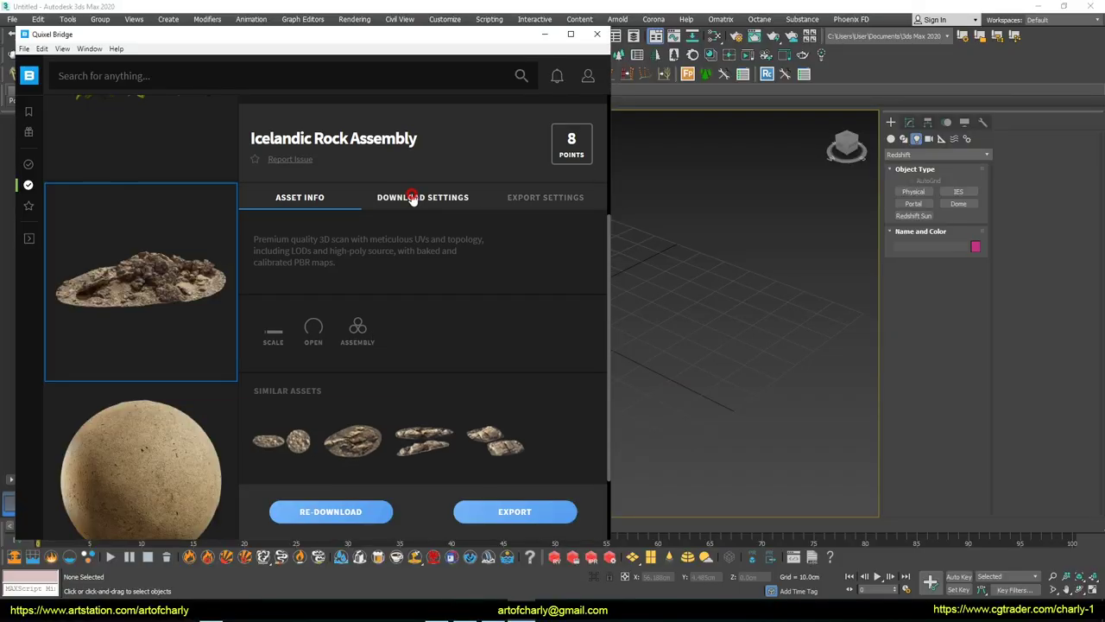
pyautogui.click(535, 190)
pyautogui.click(509, 308)
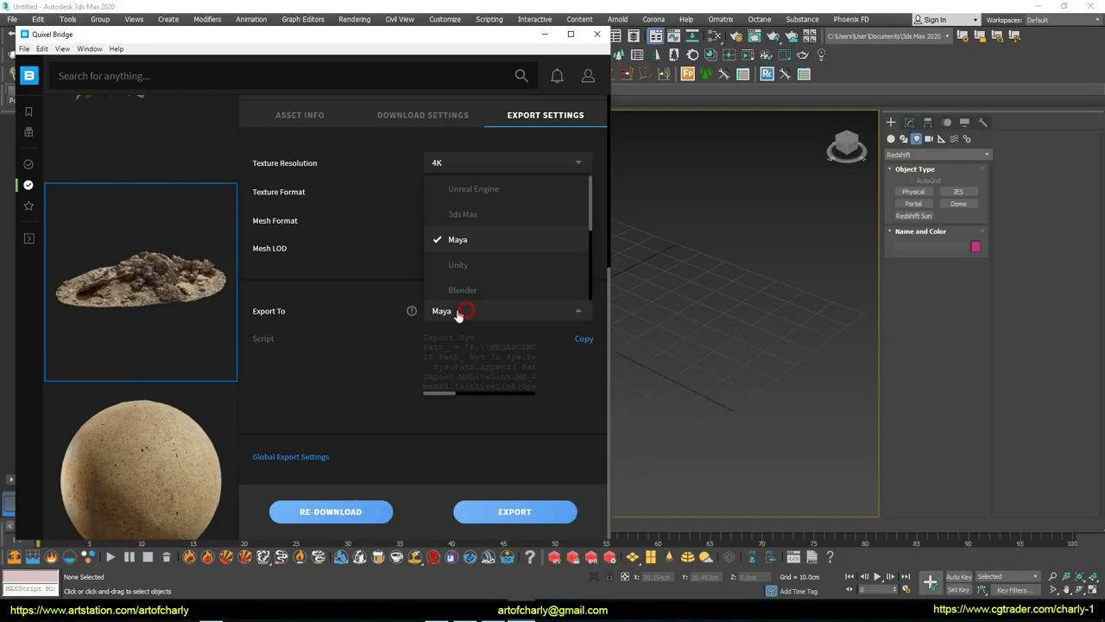
pyautogui.click(458, 311)
pyautogui.click(584, 387)
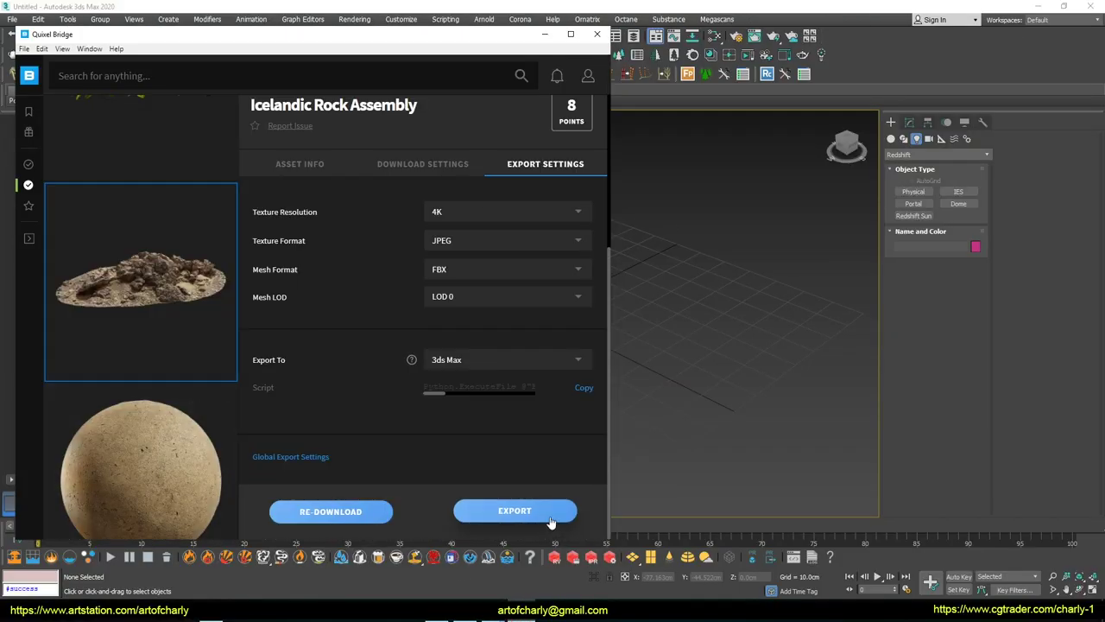
# Export the rock into 3ds Max and place a targeted Redshift sun light over it
pyautogui.click(553, 522)
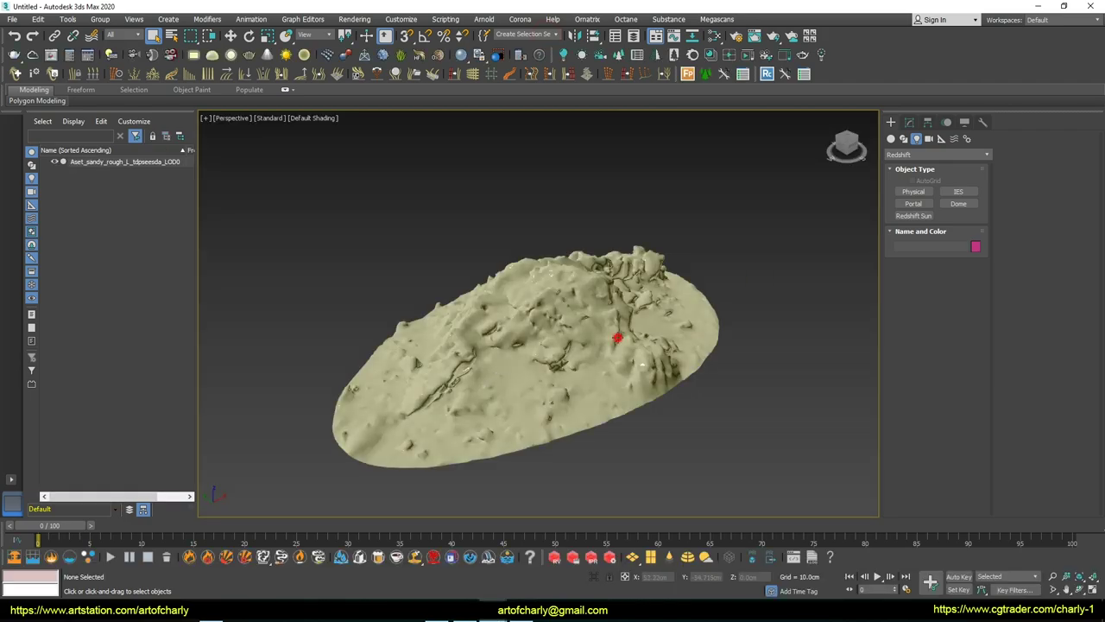
pyautogui.click(913, 215)
pyautogui.moveTo(723, 271); pyautogui.dragTo(471, 207)
pyautogui.press('w')
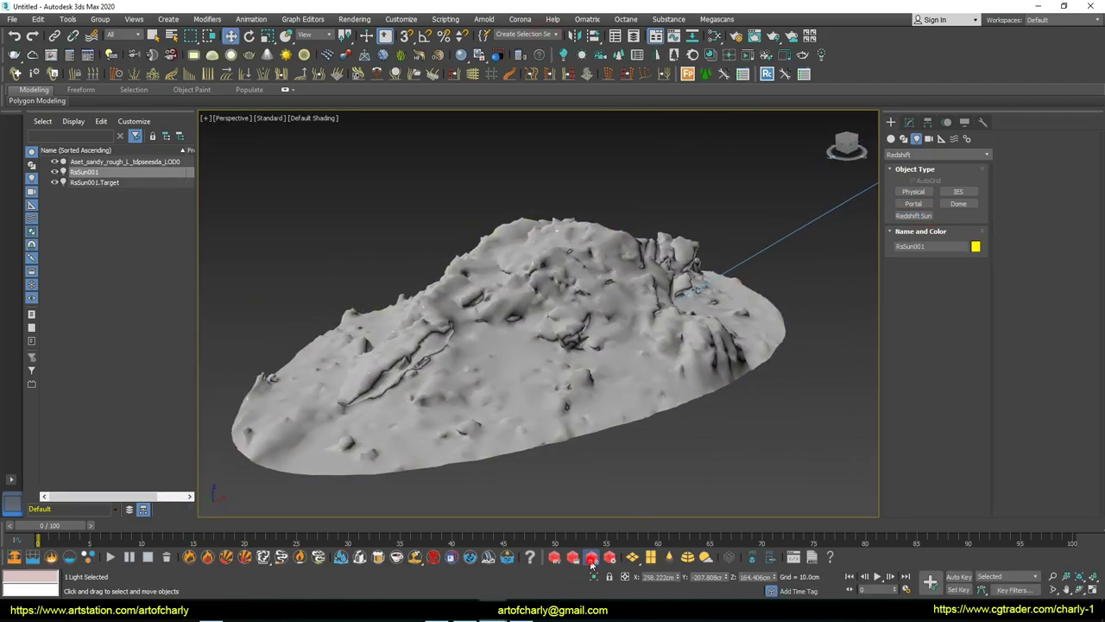
# Start an interactive Redshift IPR render and zoom in closer to the rock
pyautogui.click(354, 19)
pyautogui.click(380, 71)
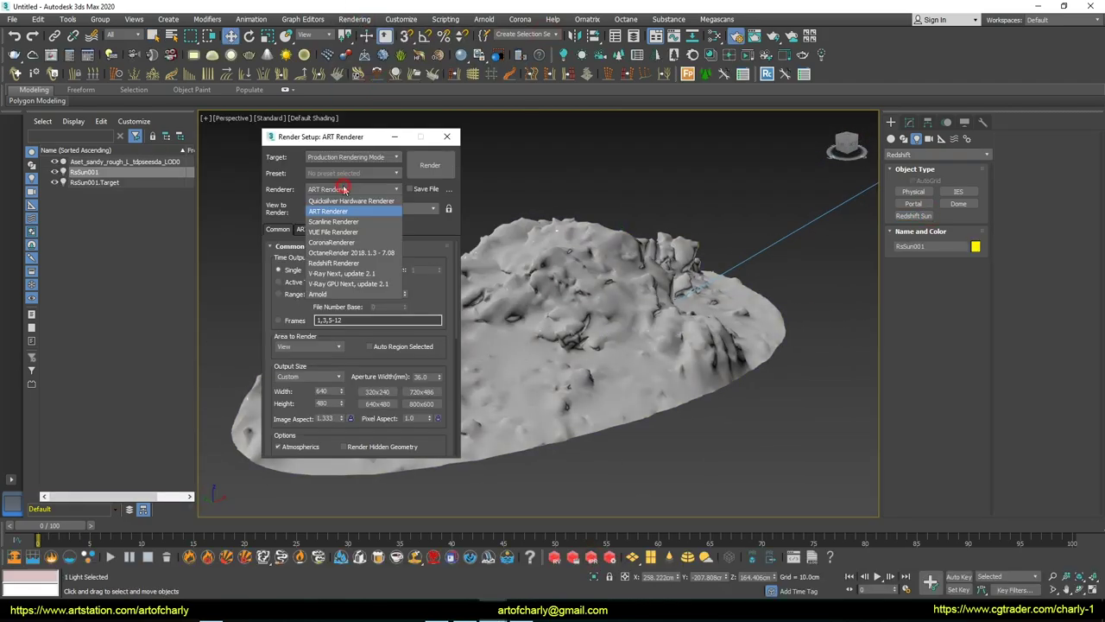
pyautogui.click(371, 204)
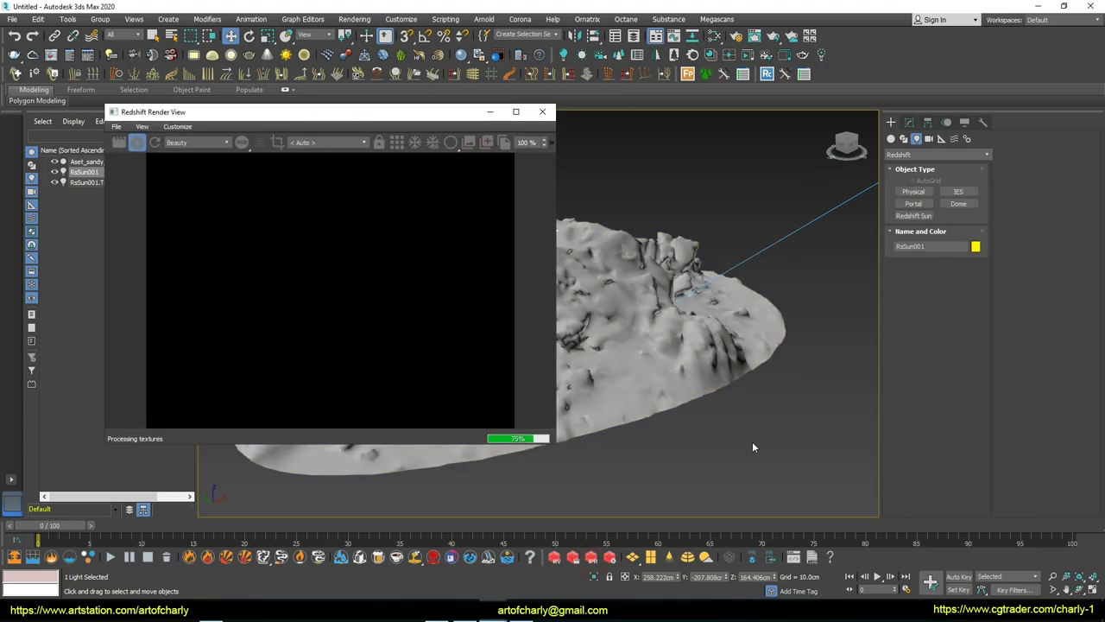
pyautogui.keyDown('alt'); pyautogui.moveTo(777, 314); pyautogui.dragTo(674, 286, button='middle'); pyautogui.keyUp('alt')
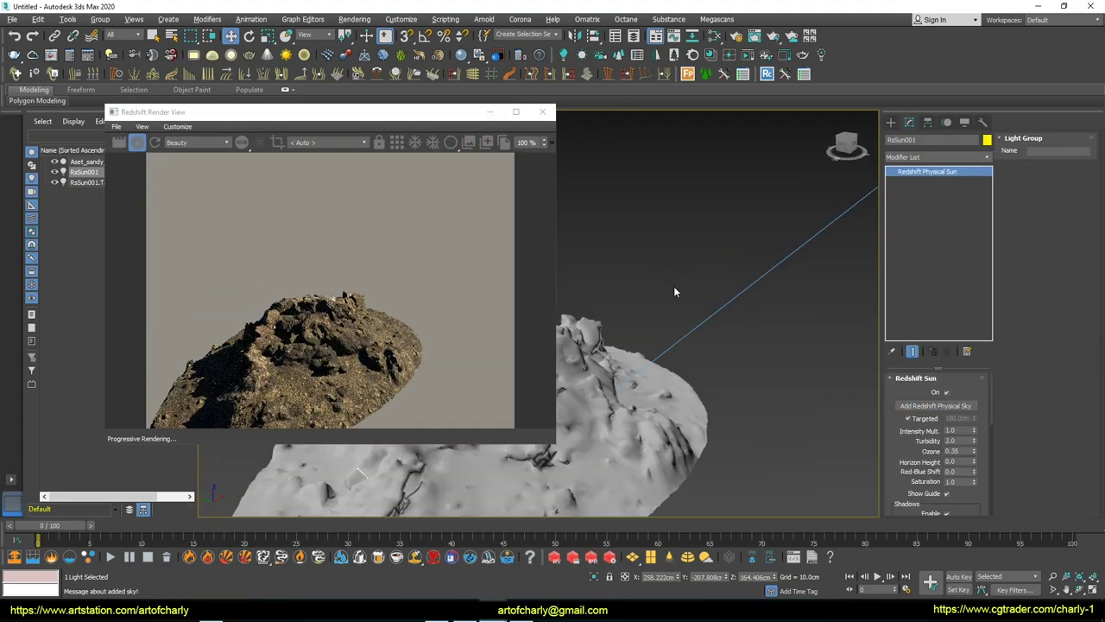
pyautogui.scroll(5, 673, 286)
pyautogui.scroll(-5, 673, 285)
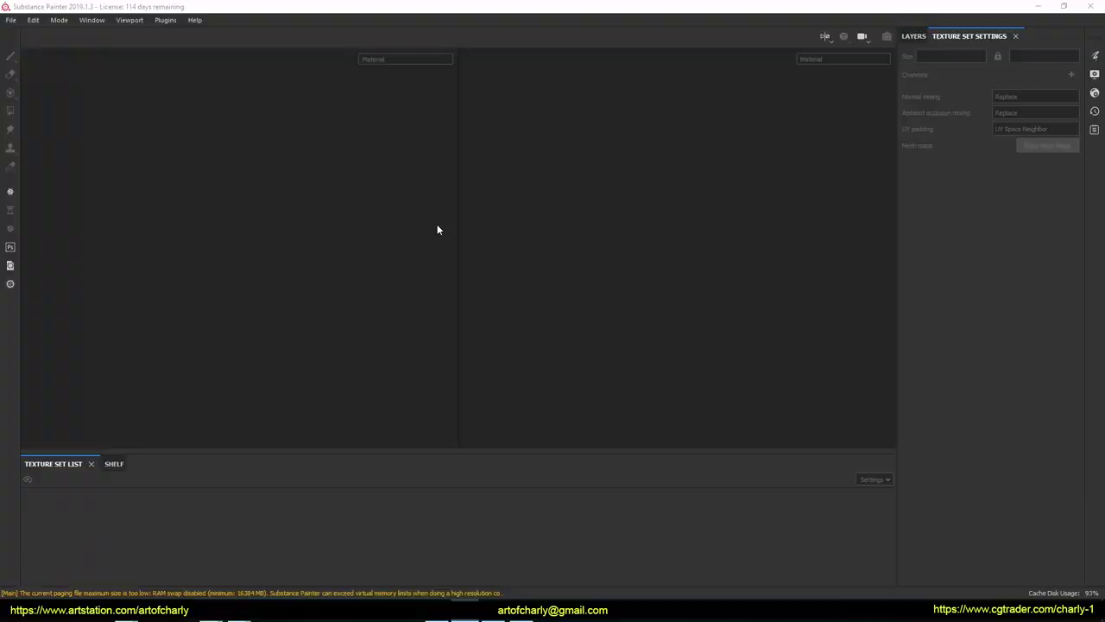
# Load the JadeToad sample, orbit and reframe the toad, then export its mesh
pyautogui.click(10, 20)
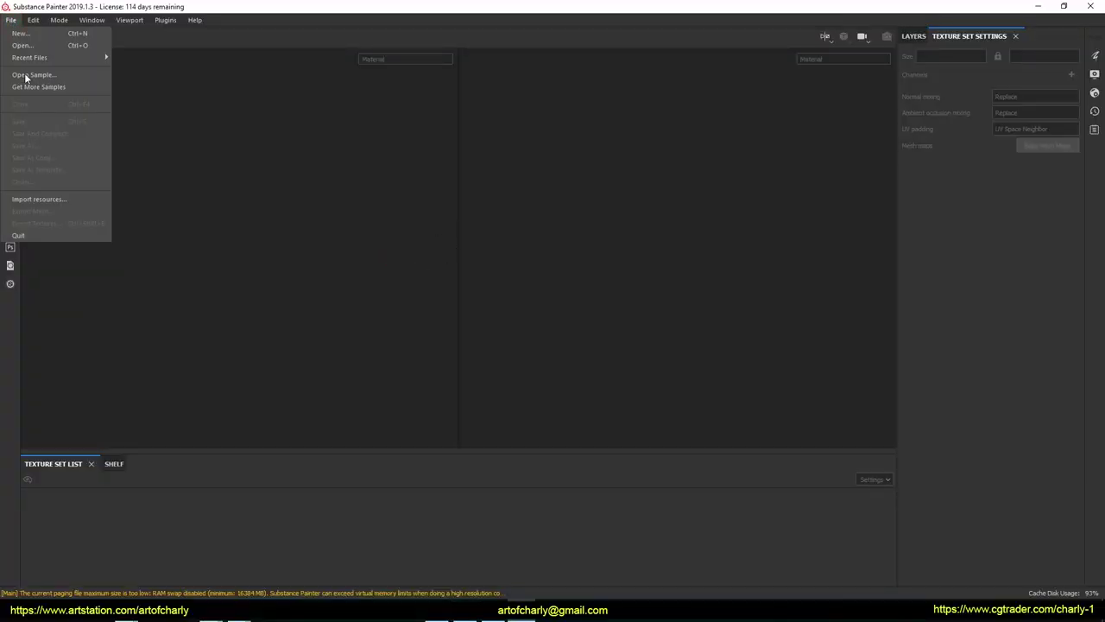
pyautogui.click(31, 75)
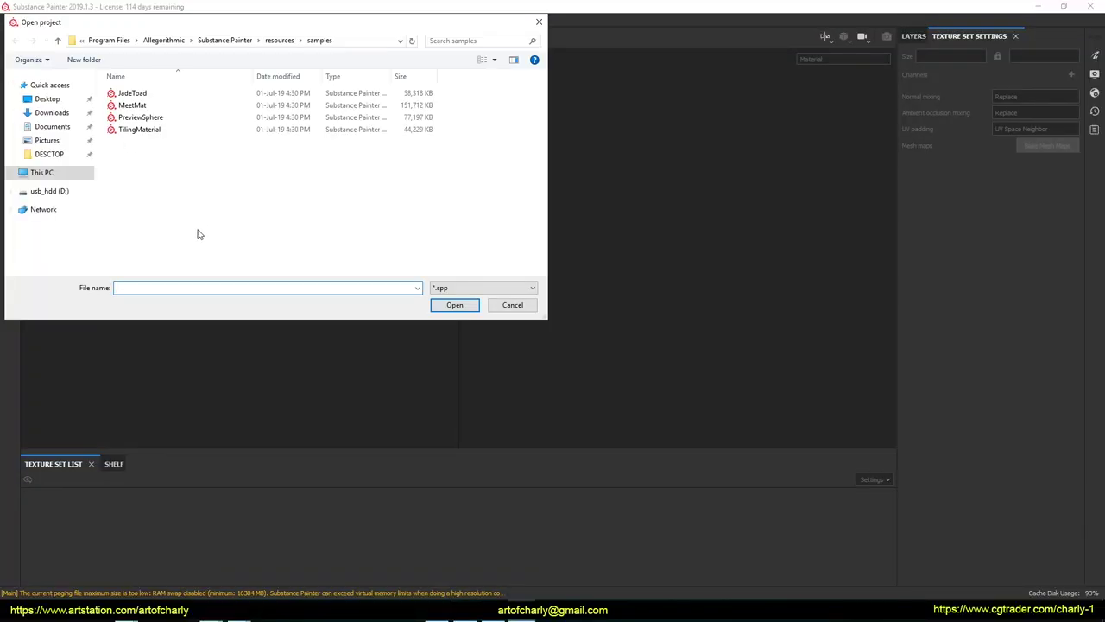
pyautogui.doubleClick(134, 94)
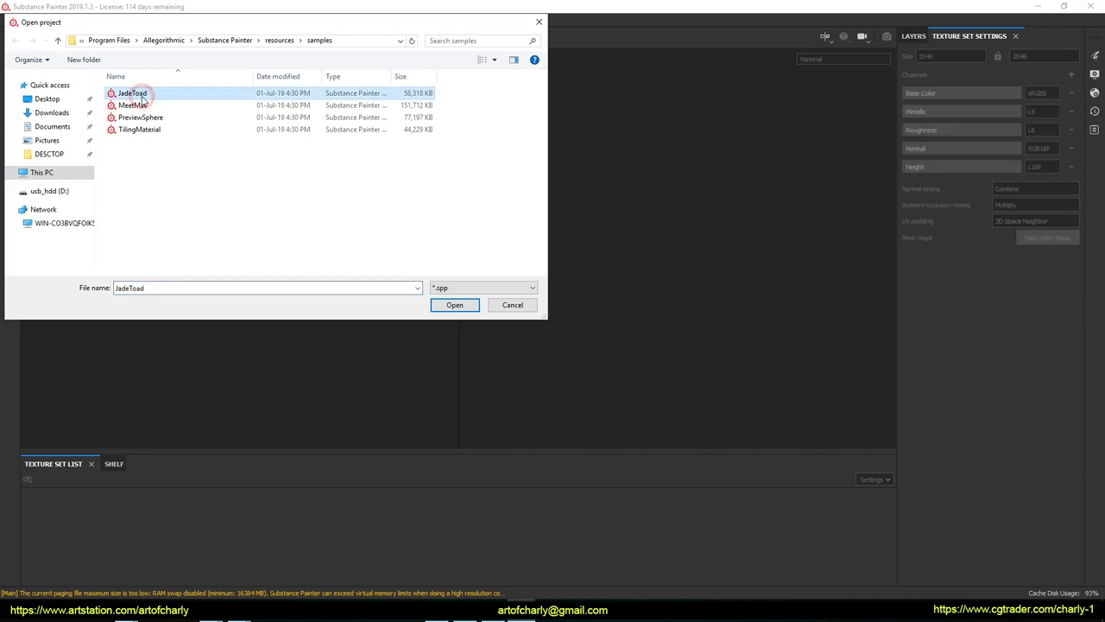
pyautogui.moveTo(153, 330)
pyautogui.keyDown('alt'); pyautogui.mouseDown()
pyautogui.moveTo(357, 320)
pyautogui.moveTo(291, 247)
pyautogui.moveTo(365, 276)
pyautogui.moveTo(313, 285)
pyautogui.moveTo(207, 358)
pyautogui.moveTo(160, 319)
pyautogui.moveTo(128, 256)
pyautogui.moveTo(86, 298)
pyautogui.moveTo(84, 329)
pyautogui.moveTo(241, 234)
pyautogui.moveTo(250, 251)
pyautogui.moveTo(241, 206)
pyautogui.moveTo(256, 254)
pyautogui.moveTo(187, 301)
pyautogui.moveTo(239, 343)
pyautogui.mouseUp(); pyautogui.keyUp('alt')
pyautogui.press('f')
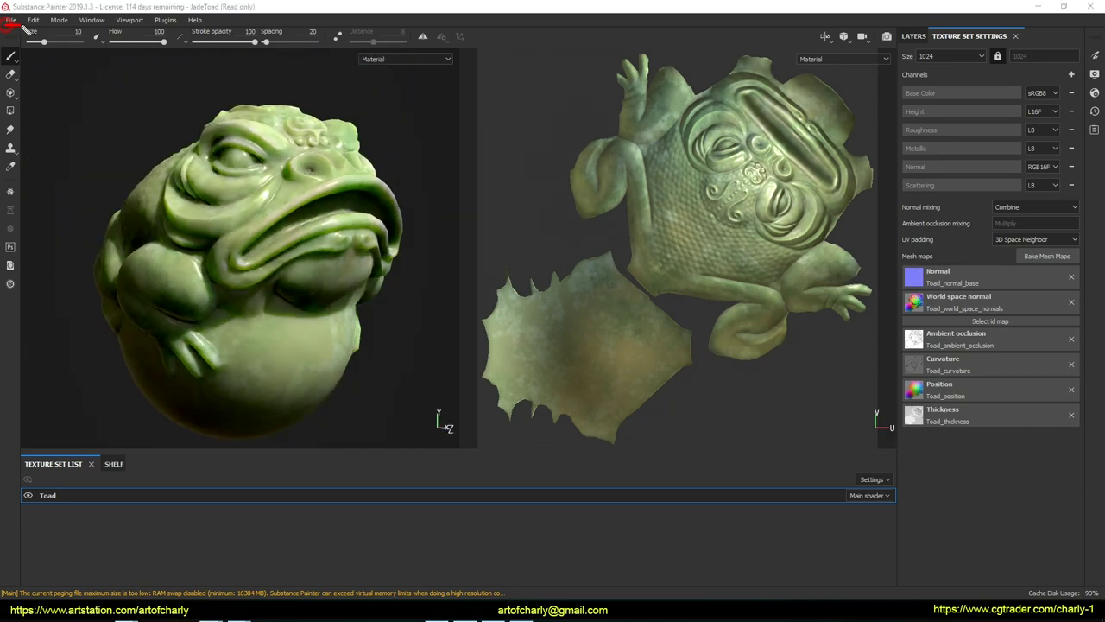
pyautogui.click(10, 20)
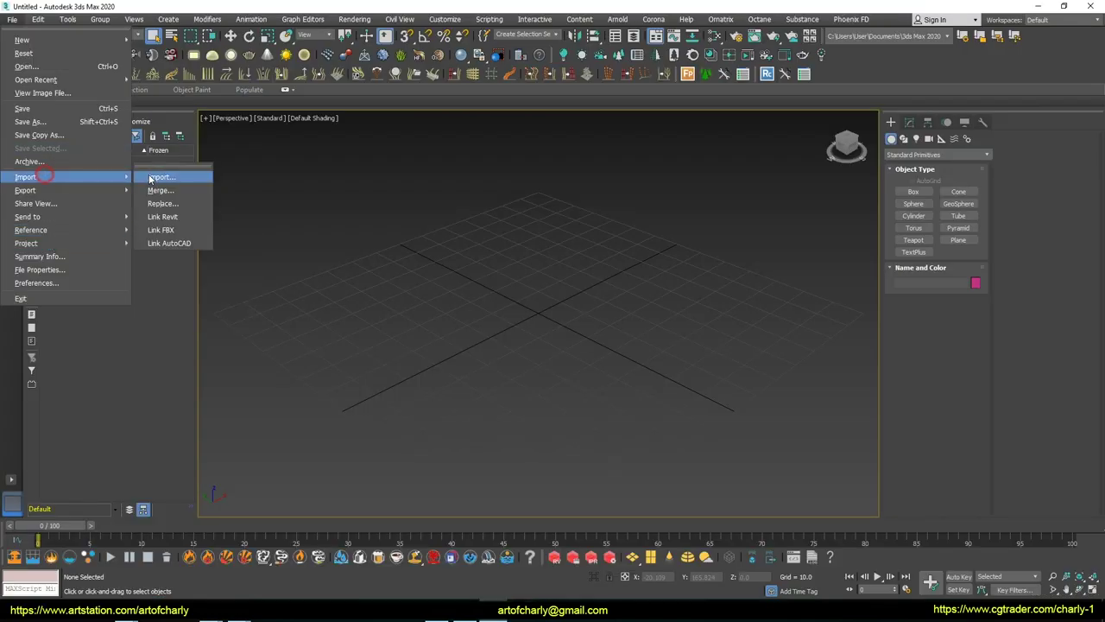
pyautogui.click(152, 177)
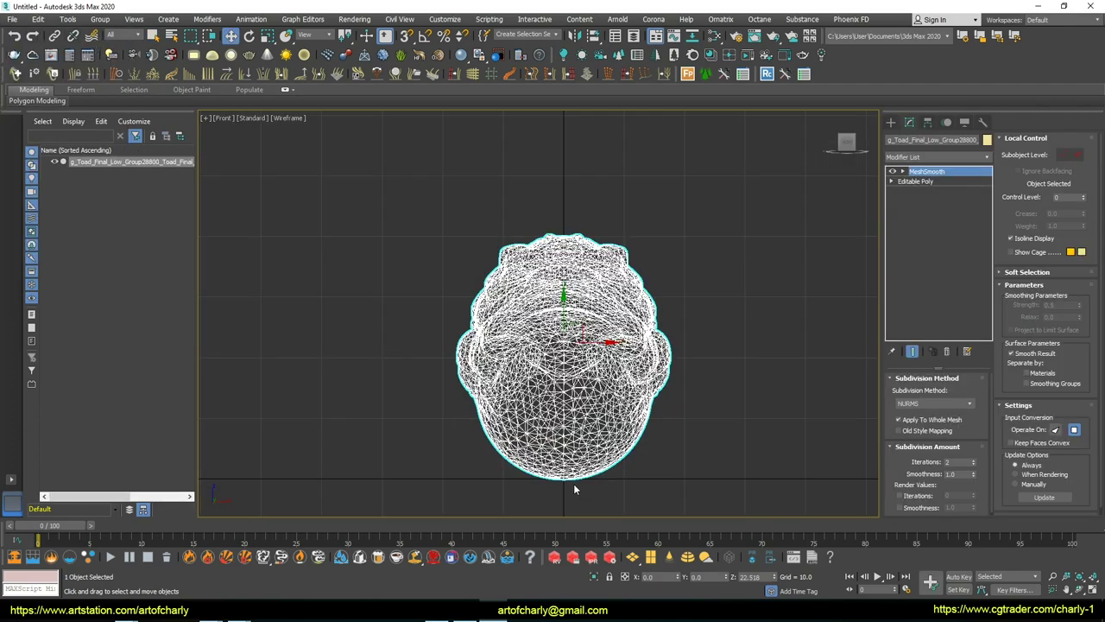
# Move the toad's pivot to its base using Transform Toolbox Align Pivot Min Z
pyautogui.click(38, 19)
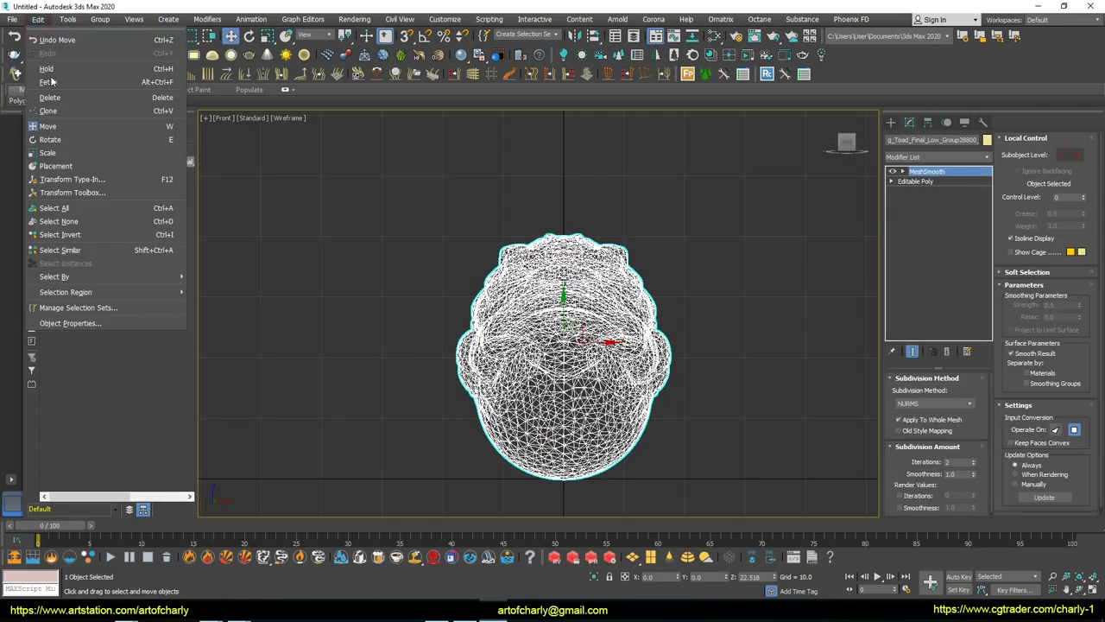
pyautogui.click(130, 191)
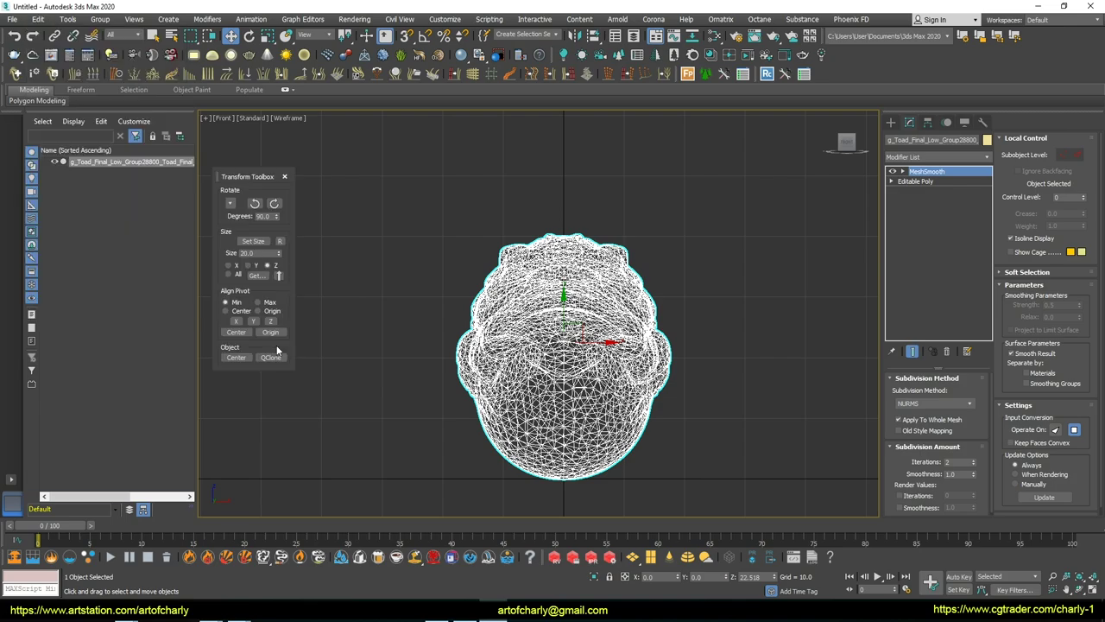
pyautogui.click(270, 321)
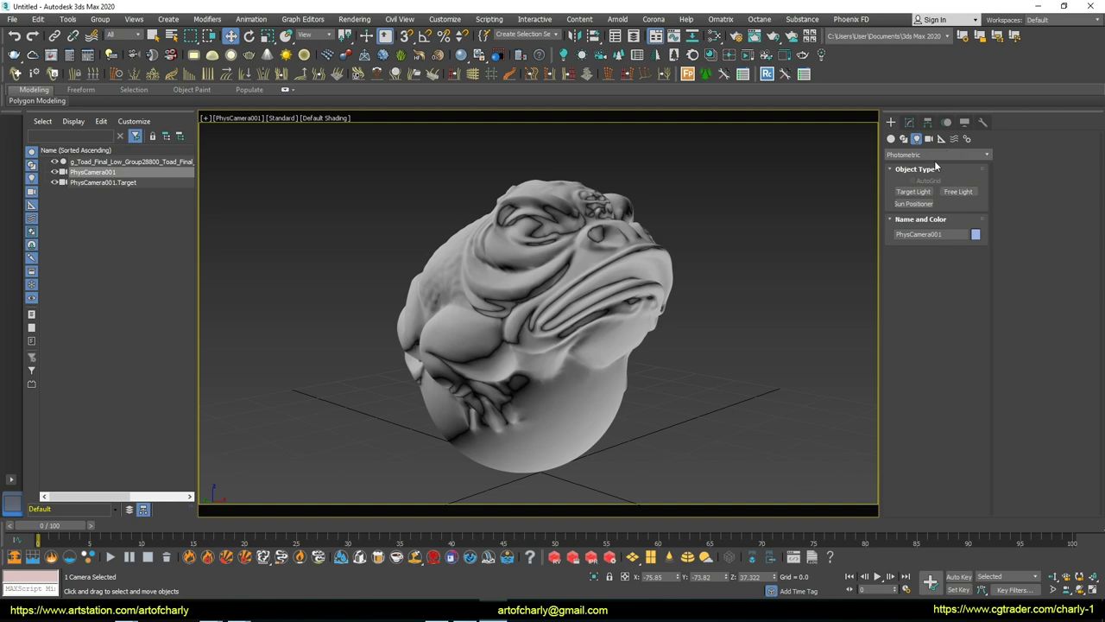
# Add a Redshift Dome light to the scene, then deselect it
pyautogui.click(934, 155)
pyautogui.click(913, 208)
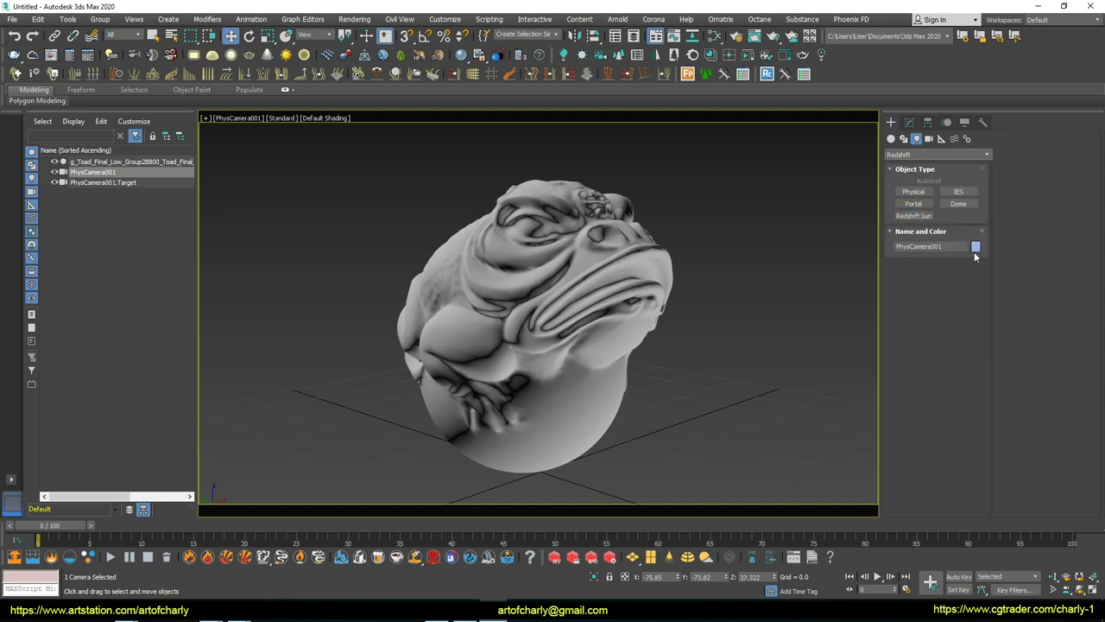
pyautogui.click(755, 389)
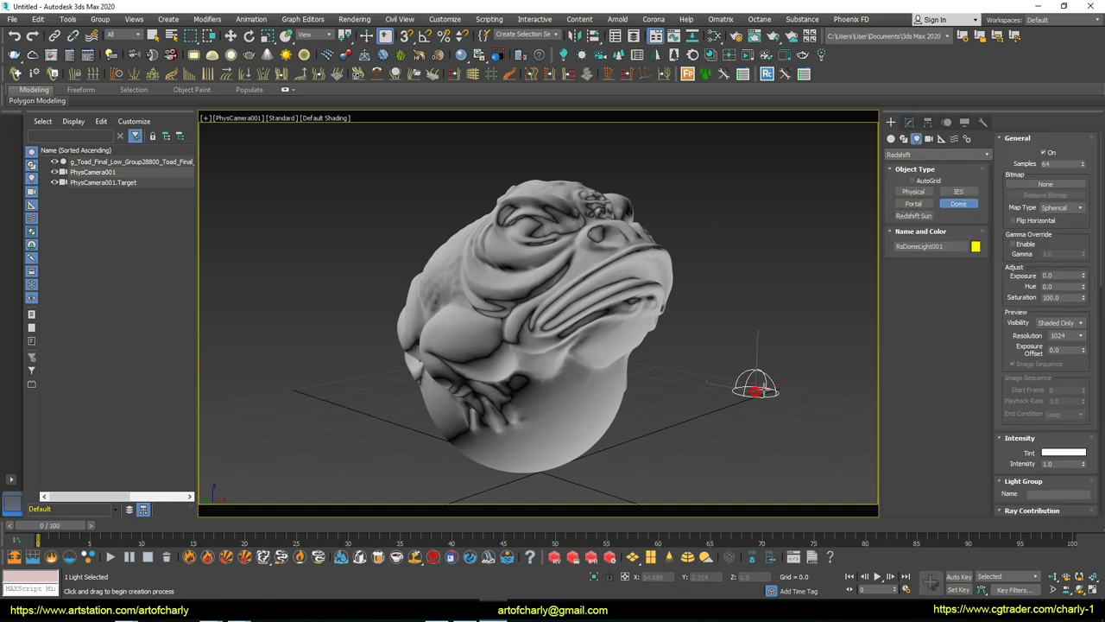
pyautogui.rightClick(607, 348)
pyautogui.click(819, 369)
pyautogui.click(367, 413)
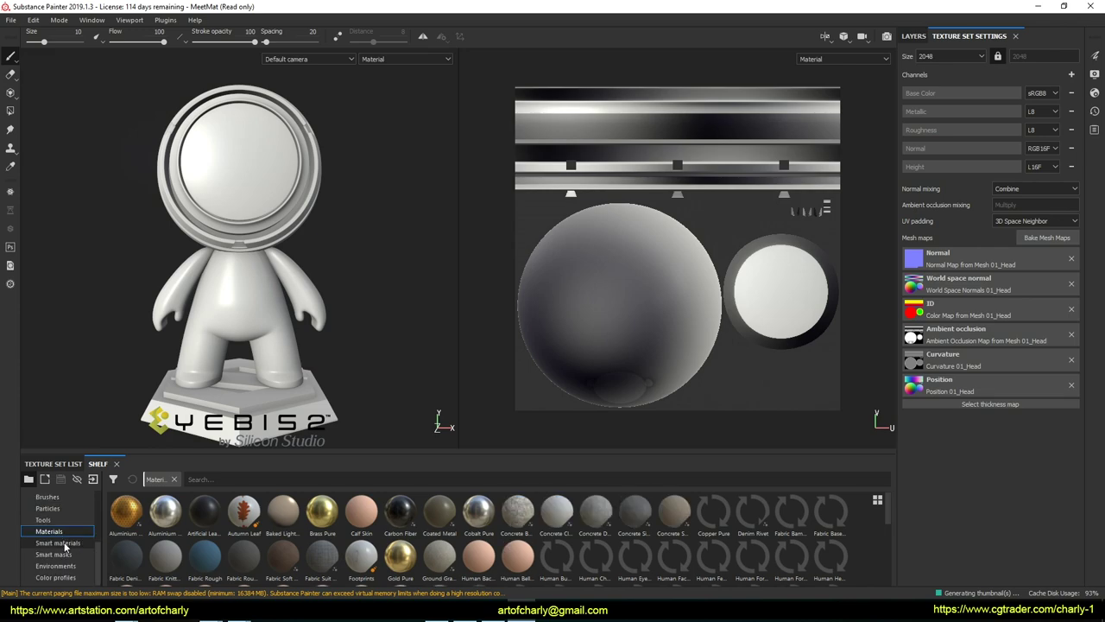
# Show the shelf's Environments and open options for the Bonifacio Street thumbnail
pyautogui.click(60, 565)
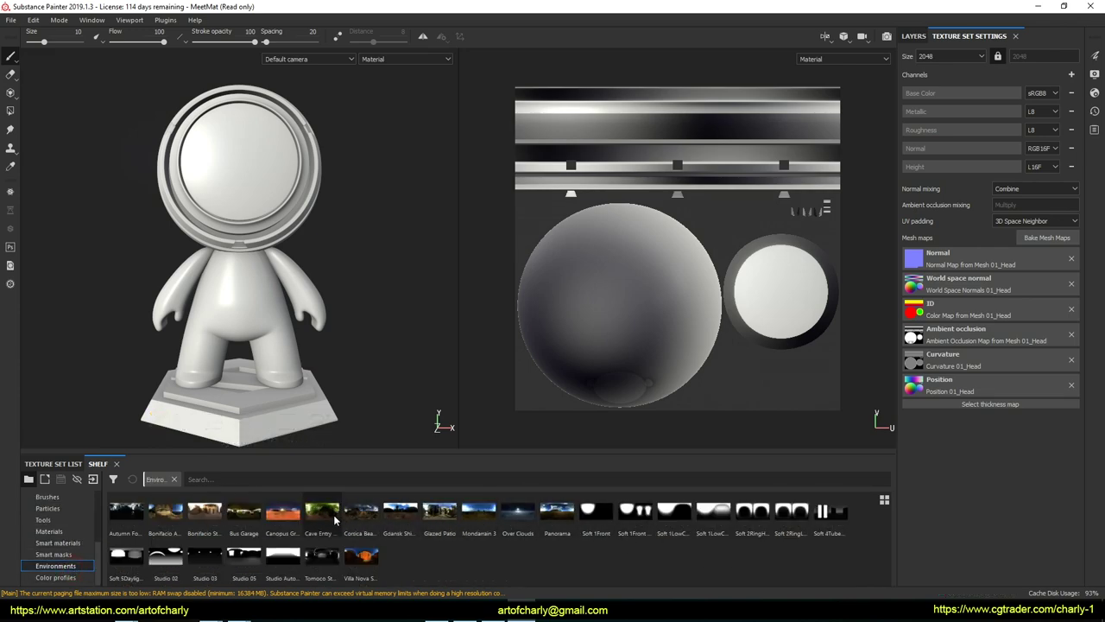
pyautogui.rightClick(204, 515)
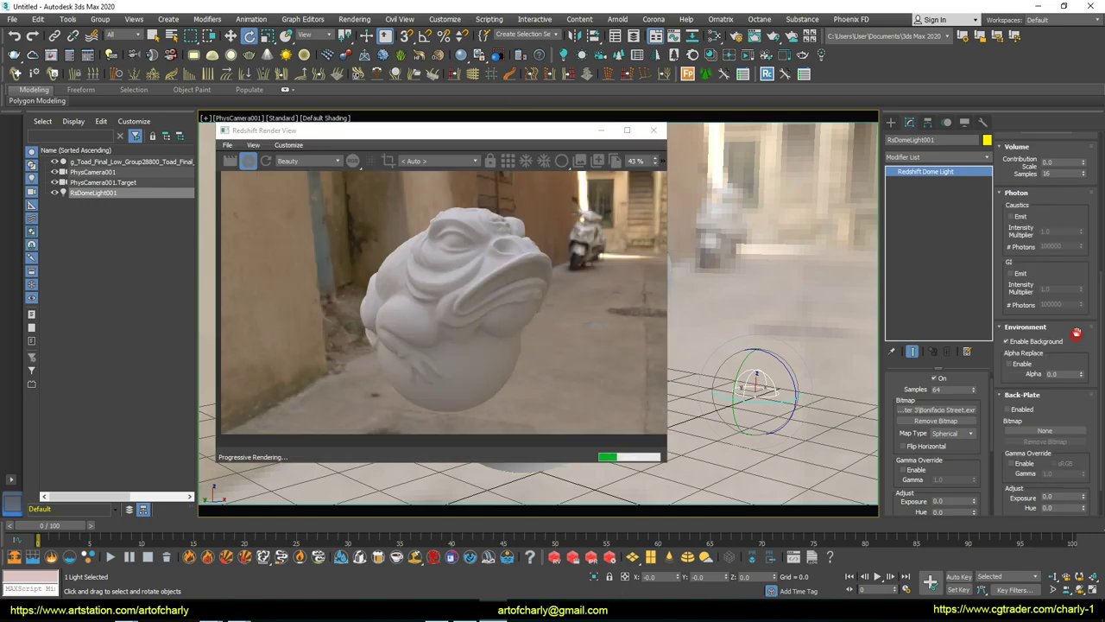
# Uncheck Enable Background to hide the HDRI, then bring up the Slate Material Editor's material list
pyautogui.scroll(-3, 1021, 331)
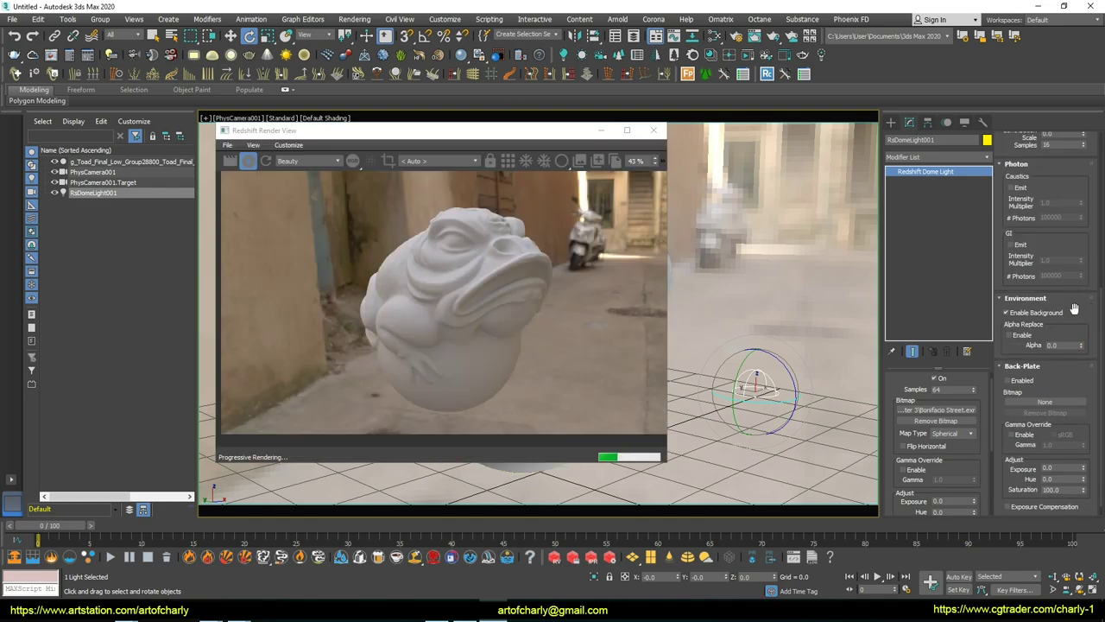
pyautogui.click(1017, 317)
pyautogui.click(1007, 314)
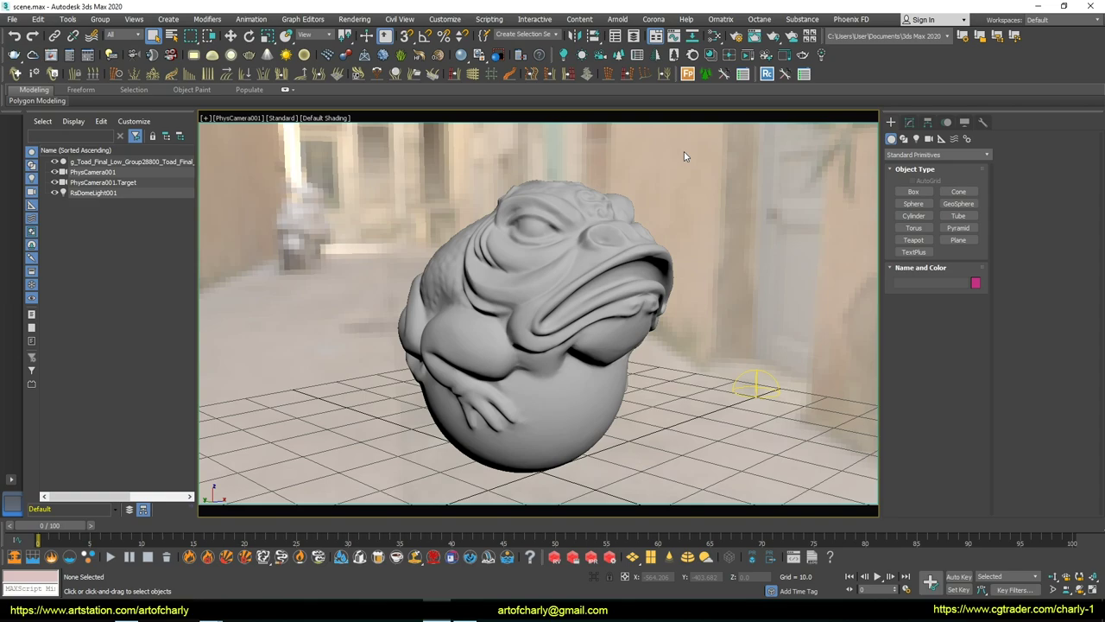
pyautogui.press('m')
pyautogui.rightClick(427, 228)
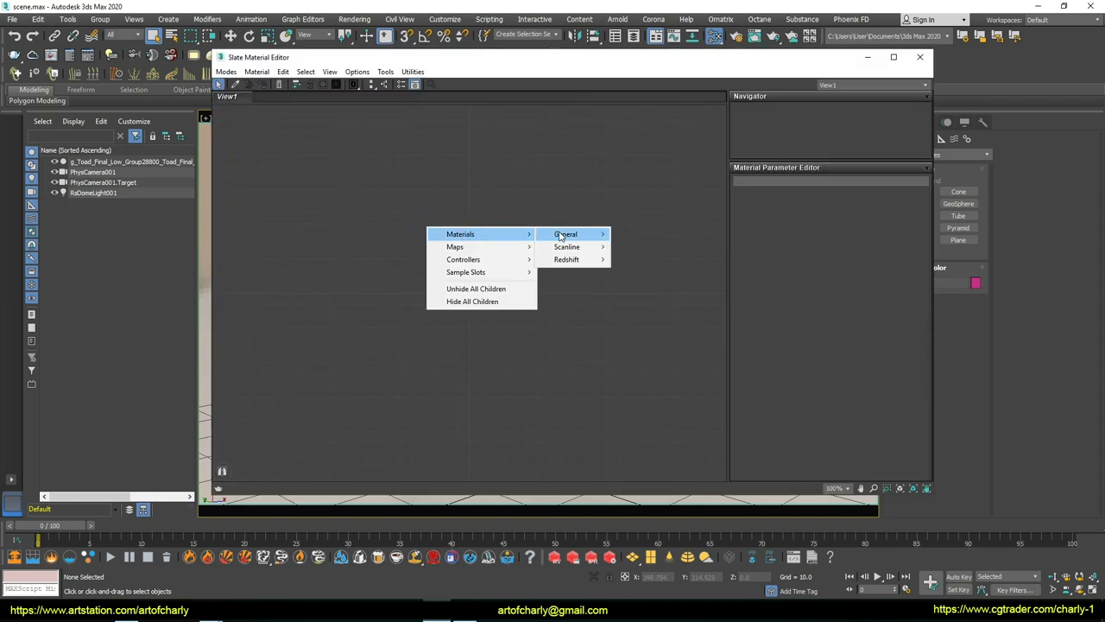
pyautogui.moveTo(567, 259)
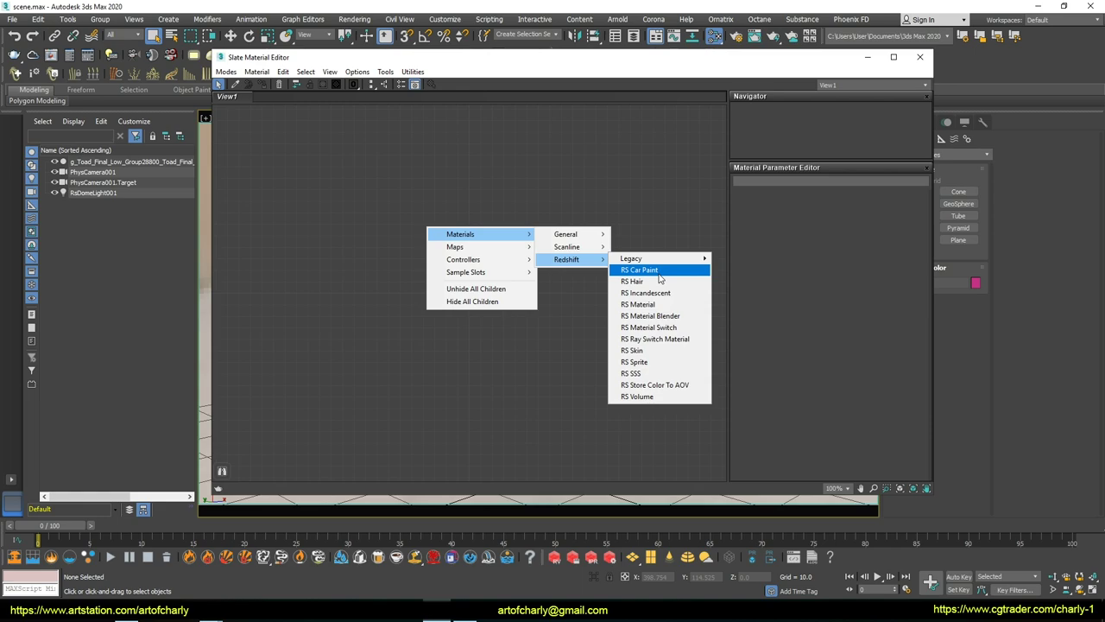
# Create RS Car Paint Material #2 from the Redshift materials list
pyautogui.click(652, 273)
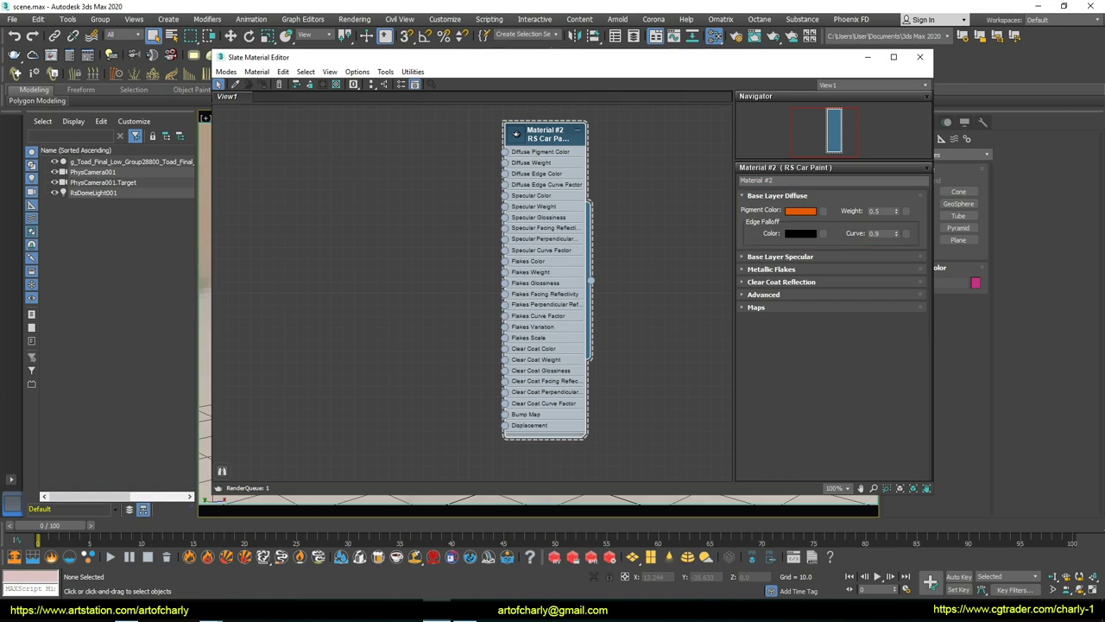
# Review the metallic flakes and clear coat settings, then move the editor aside and select the toad
pyautogui.click(770, 268)
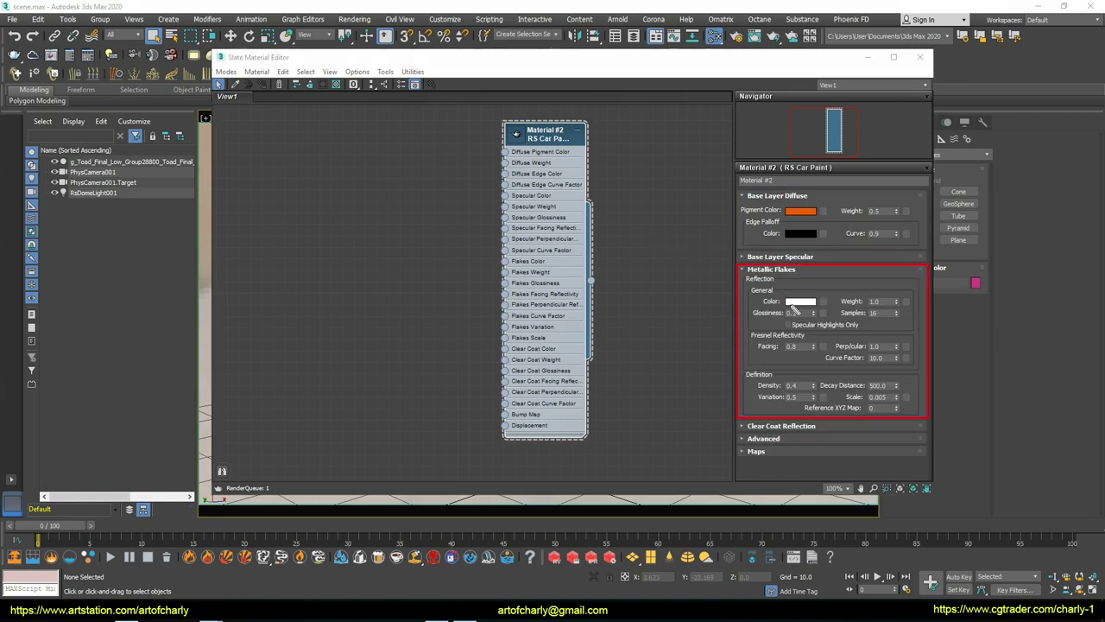
pyautogui.moveTo(767, 259); pyautogui.dragTo(923, 309)
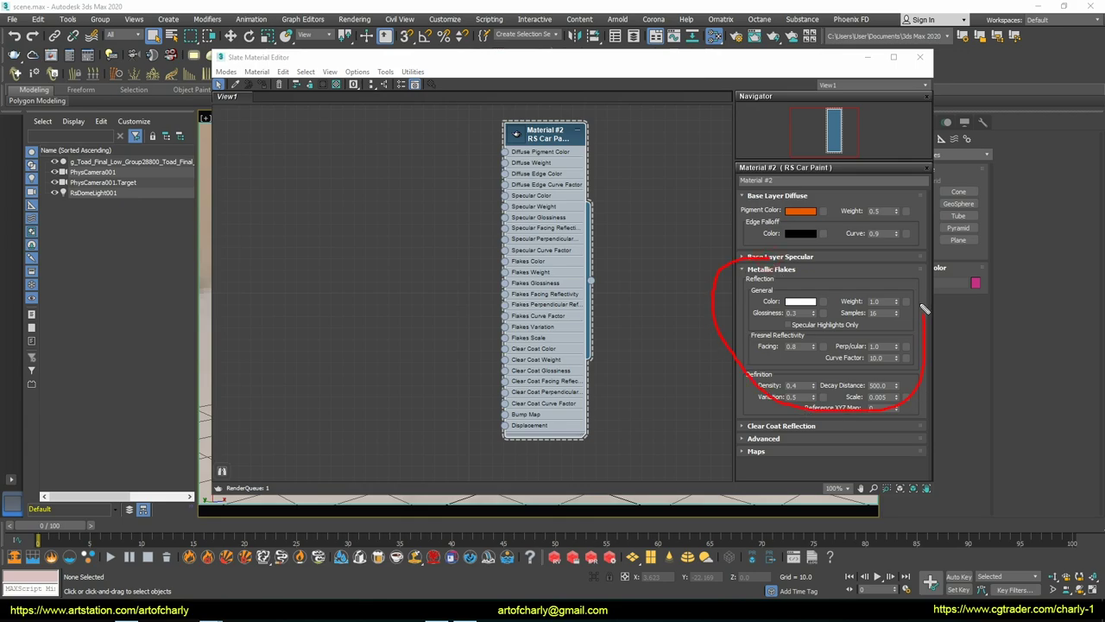
pyautogui.click(777, 426)
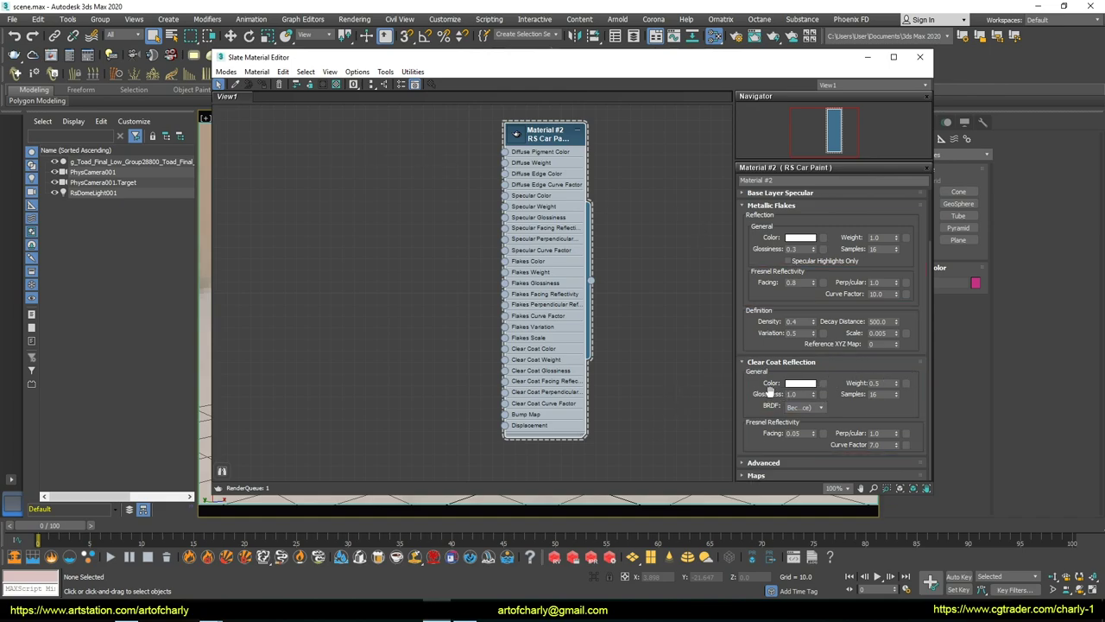
pyautogui.moveTo(429, 59)
pyautogui.mouseDown()
pyautogui.moveTo(546, 80)
pyautogui.moveTo(469, 292)
pyautogui.mouseUp()
pyautogui.click(523, 235)
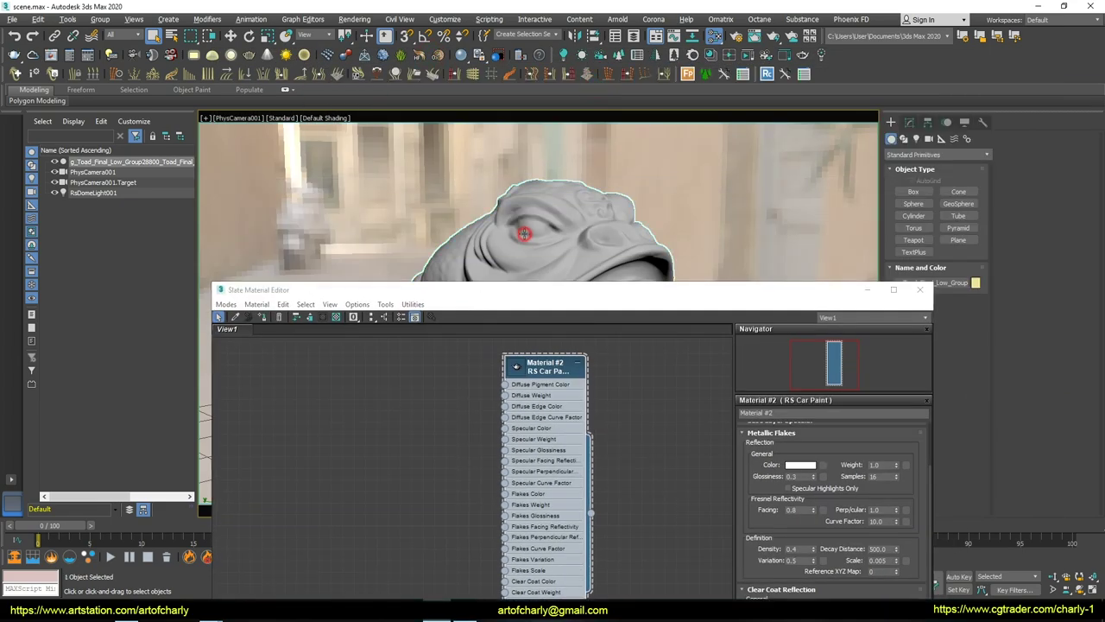
# Assign Material #2 to the selected toad, close the Slate editor, and render in Redshift
pyautogui.rightClick(536, 369)
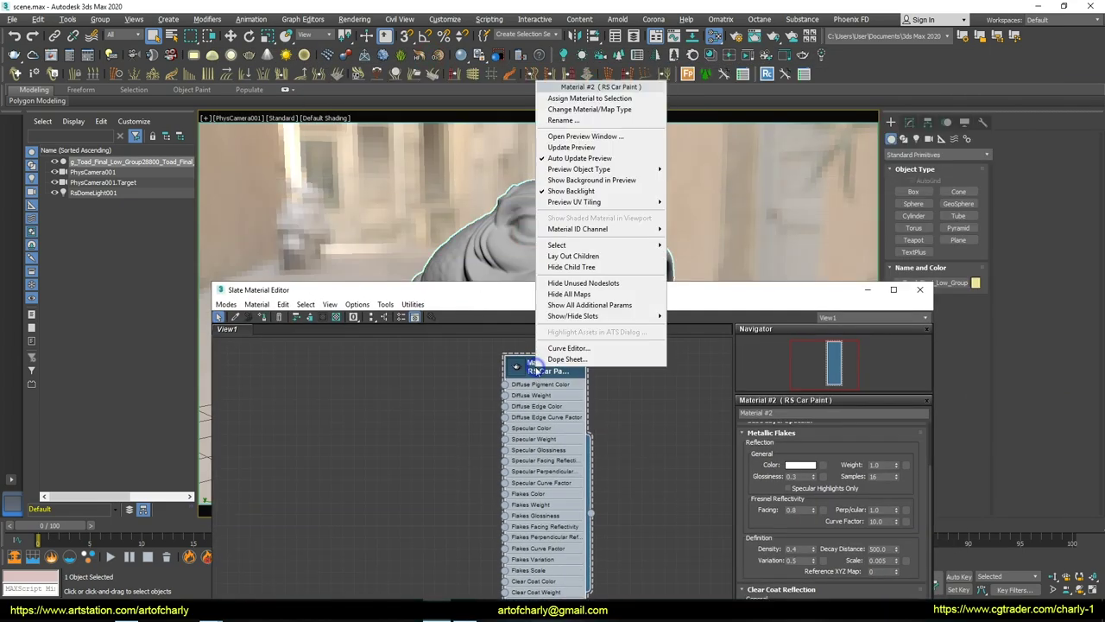
pyautogui.click(571, 97)
pyautogui.moveTo(562, 300); pyautogui.dragTo(536, 175)
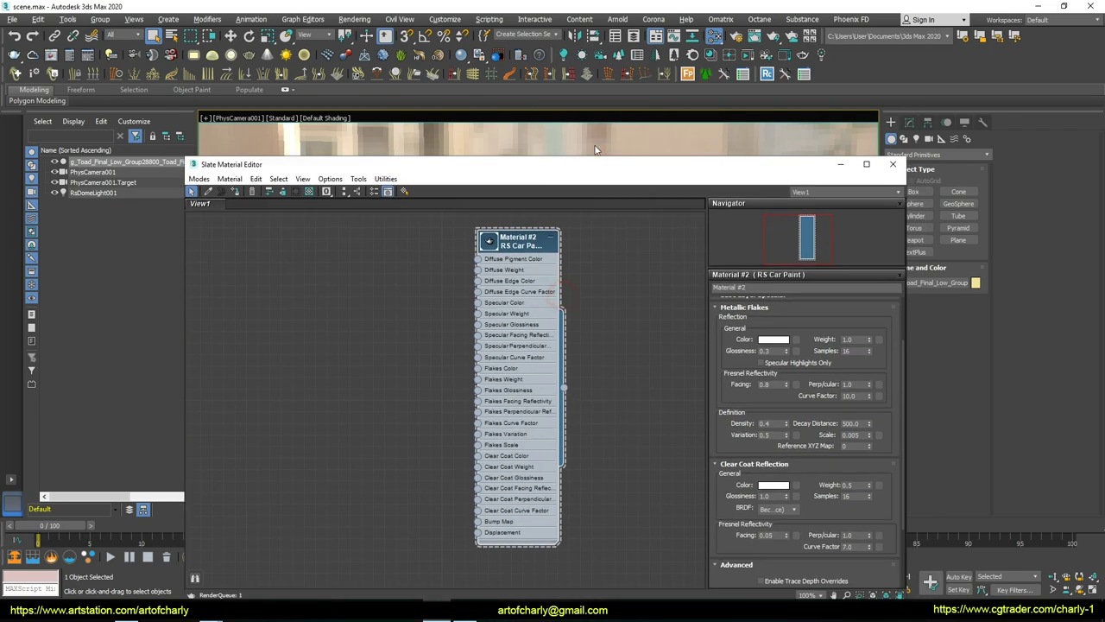
pyautogui.click(893, 168)
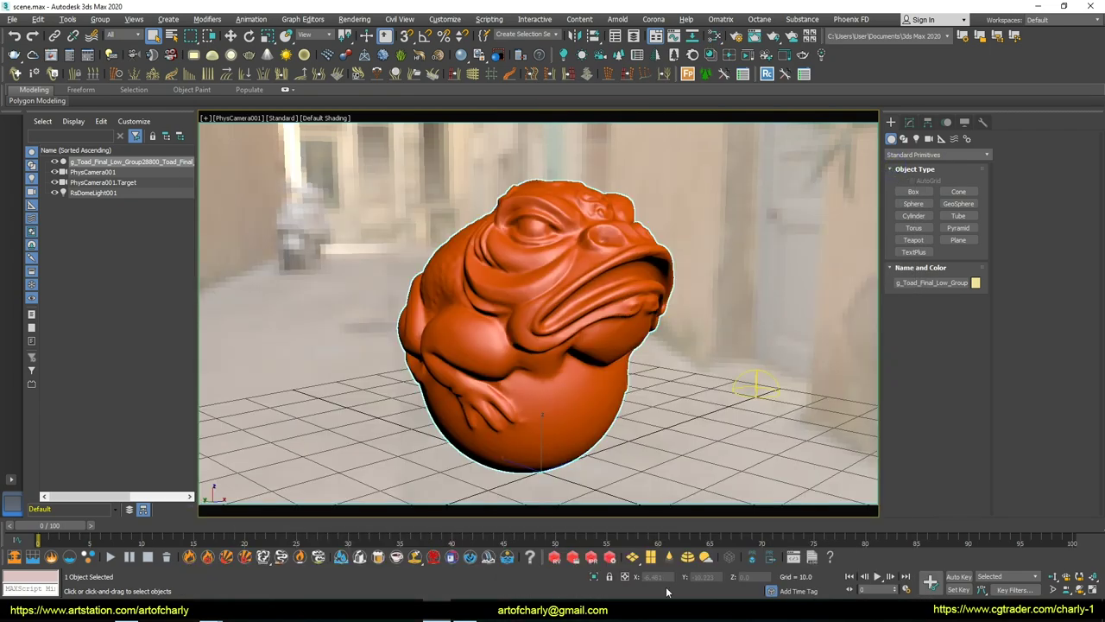
pyautogui.click(590, 557)
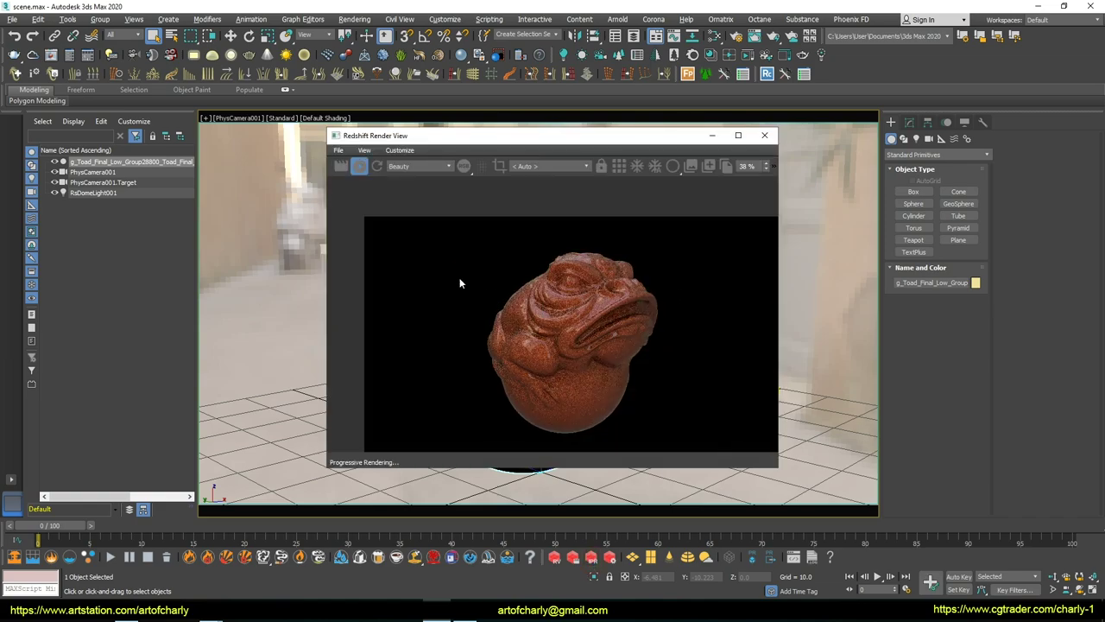
# Move the Redshift Render View aside, orbit around the toad, and return to Select and Move
pyautogui.moveTo(431, 135); pyautogui.dragTo(128, 92)
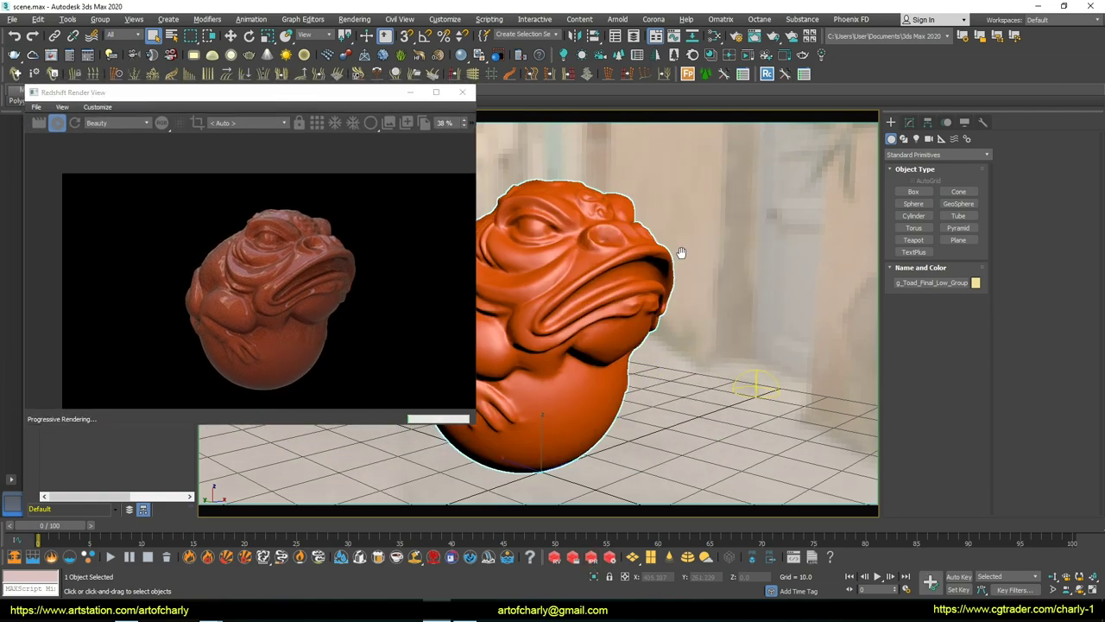
pyautogui.keyDown('alt'); pyautogui.moveTo(681, 252); pyautogui.dragTo(704, 293, button='middle'); pyautogui.keyUp('alt')
pyautogui.moveTo(703, 362)
pyautogui.mouseDown()
pyautogui.moveTo(691, 345)
pyautogui.moveTo(752, 371)
pyautogui.moveTo(734, 402)
pyautogui.moveTo(631, 291)
pyautogui.moveTo(683, 452)
pyautogui.moveTo(511, 344)
pyautogui.moveTo(552, 337)
pyautogui.moveTo(631, 355)
pyautogui.moveTo(647, 262)
pyautogui.moveTo(587, 340)
pyautogui.moveTo(678, 402)
pyautogui.moveTo(707, 370)
pyautogui.mouseUp()
pyautogui.press('Escape')
pyautogui.press('w')
pyautogui.moveTo(357, 107); pyautogui.dragTo(600, 145)
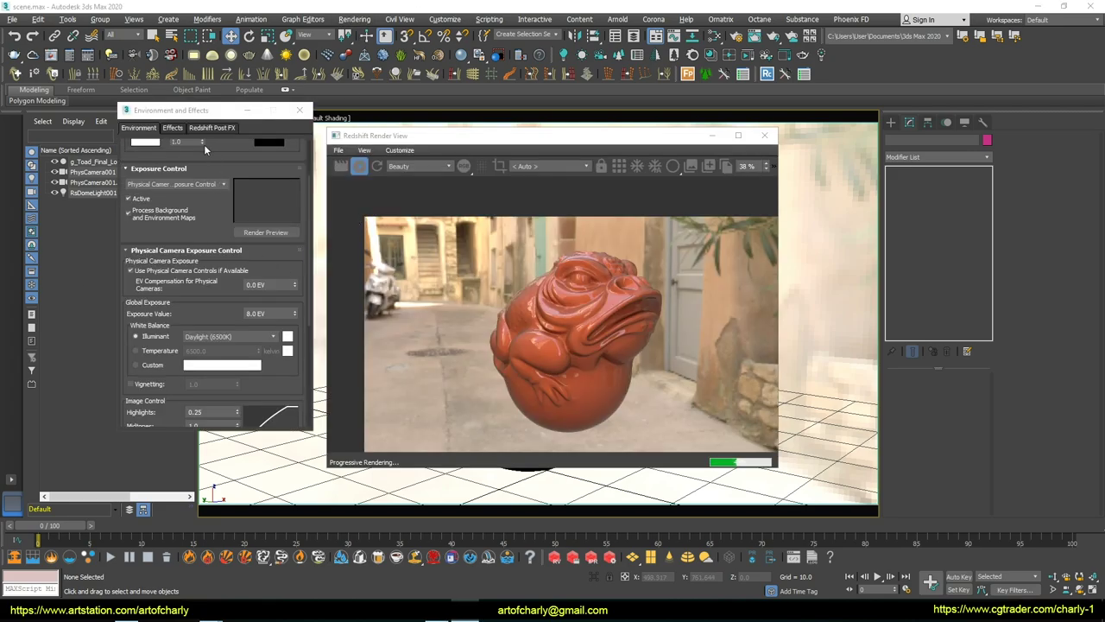
# Turn on Photographic Exposure in the Redshift Post FX settings
pyautogui.click(209, 129)
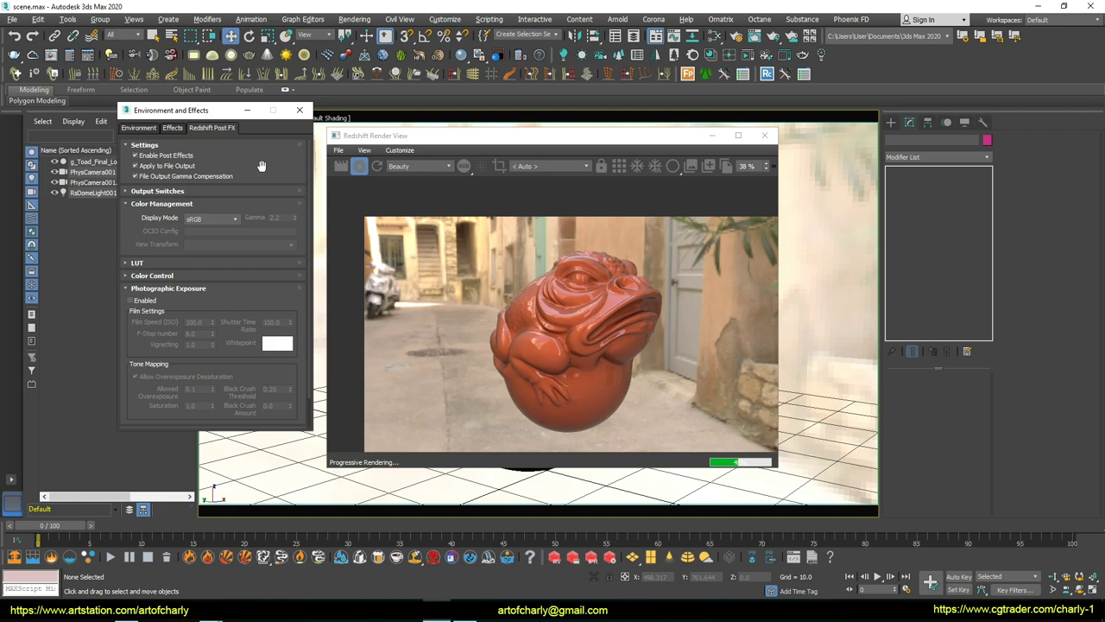
pyautogui.click(153, 263)
pyautogui.click(149, 263)
pyautogui.scroll(-1, 181, 285)
pyautogui.click(145, 267)
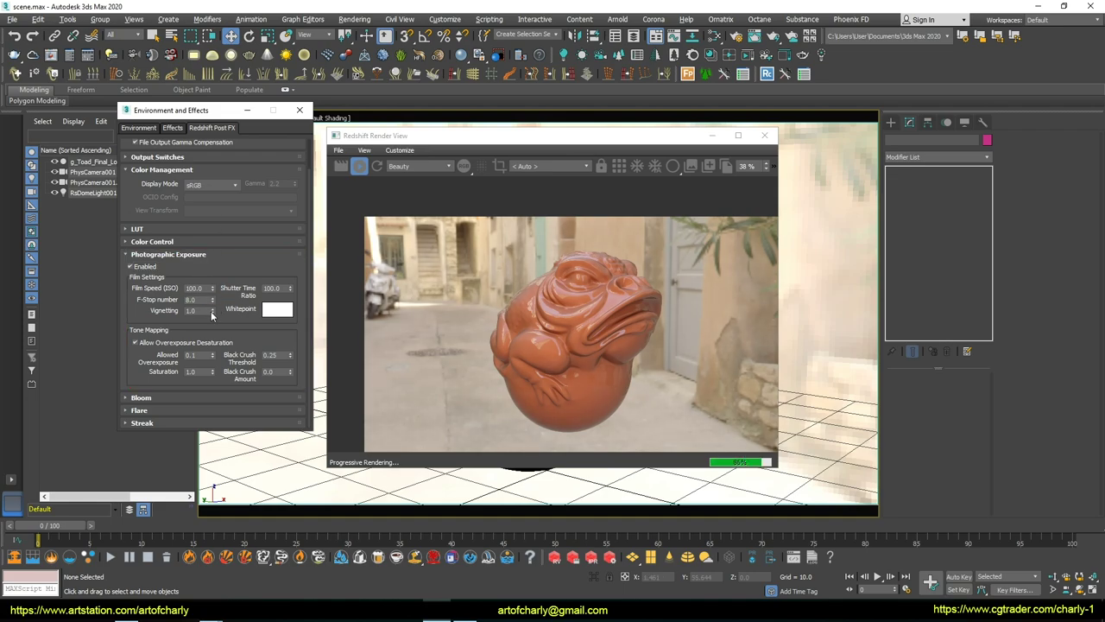
# Adjust the photographic exposure vignetting toward 20
pyautogui.moveTo(210, 312); pyautogui.dragTo(220, 156)
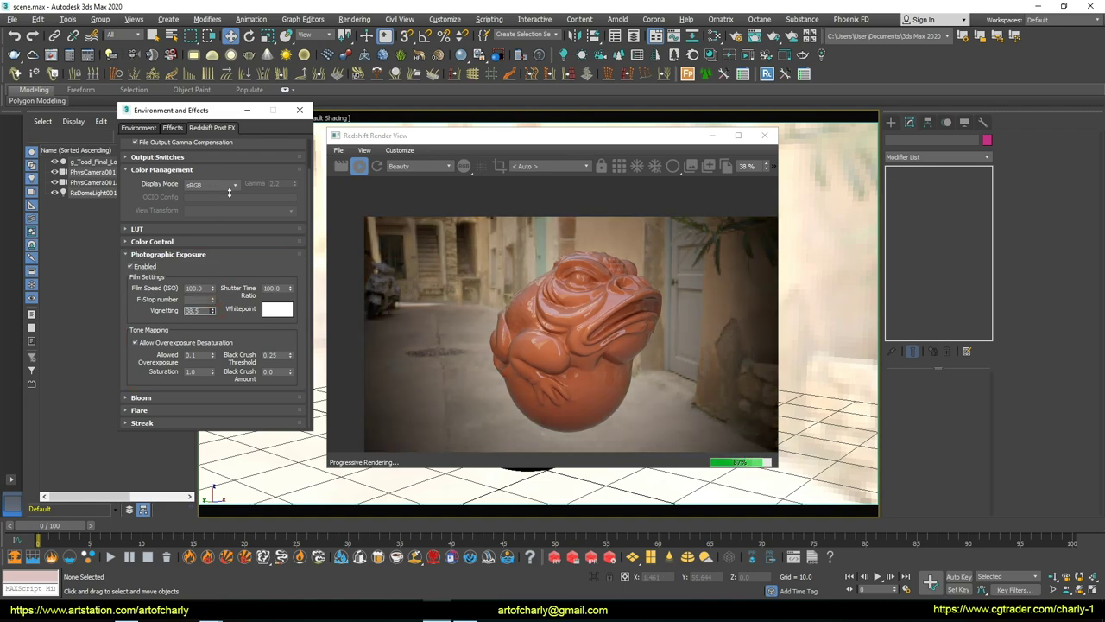
pyautogui.moveTo(220, 156); pyautogui.dragTo(220, 198)
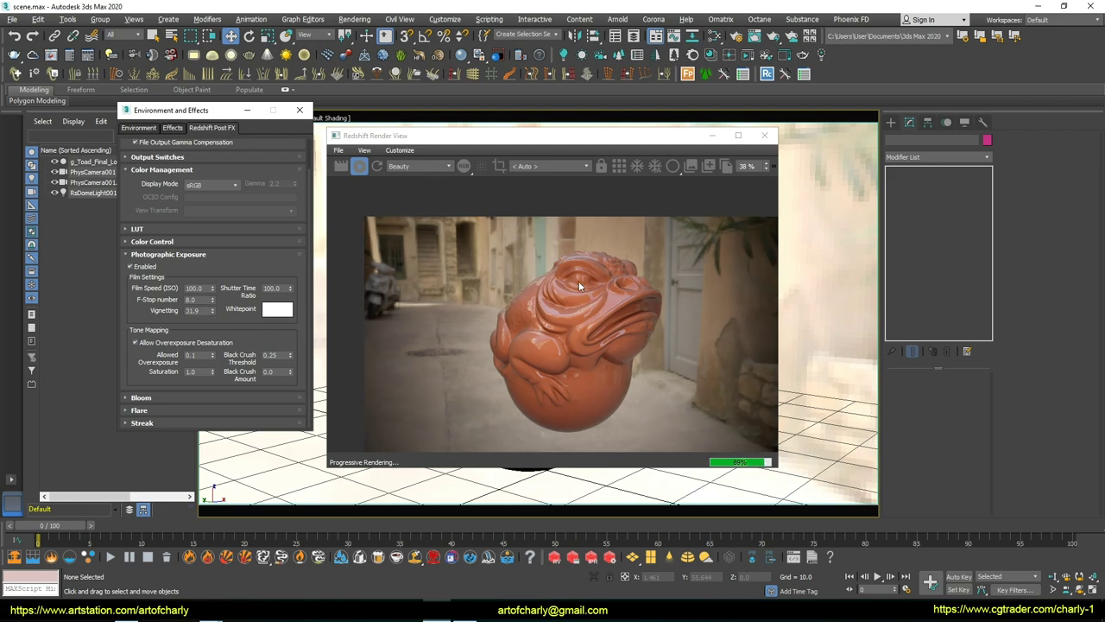
pyautogui.doubleClick(199, 310)
pyautogui.press('BackSpace')
# Raise film speed to 192.3 and set black crush amount to 0.929
pyautogui.moveTo(212, 287); pyautogui.dragTo(200, 177)
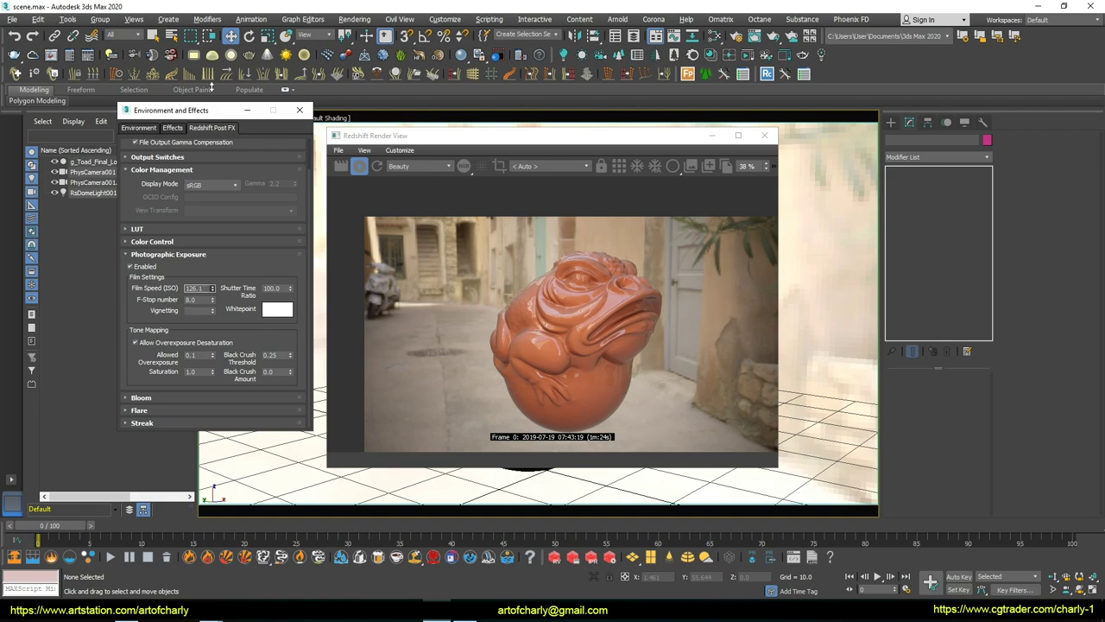
pyautogui.moveTo(210, 89); pyautogui.dragTo(214, 442)
pyautogui.moveTo(224, 498); pyautogui.dragTo(214, 449)
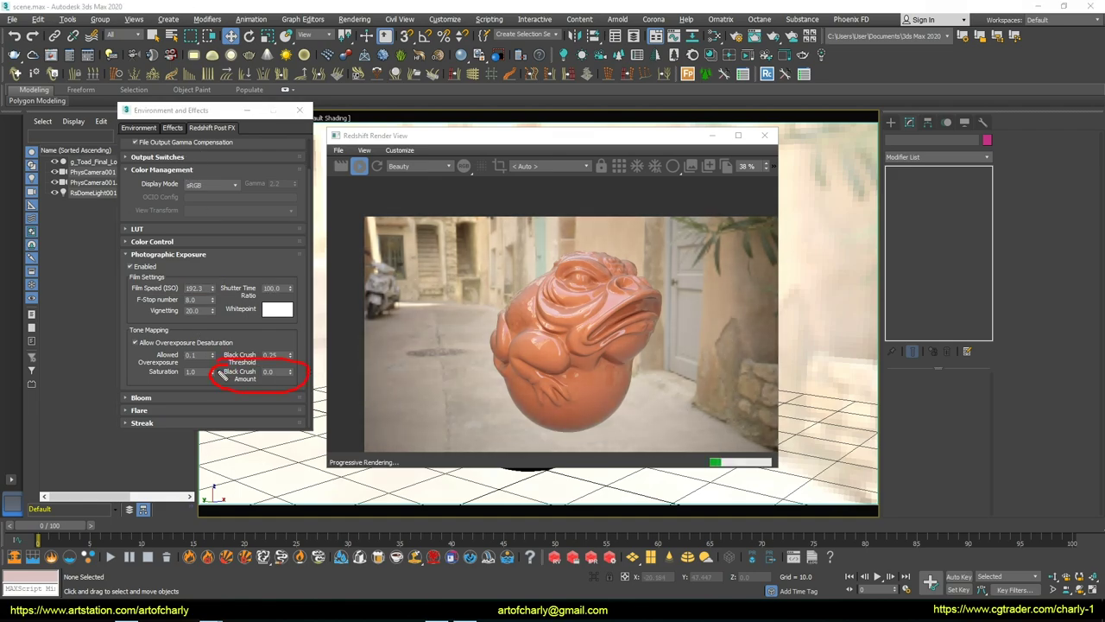
pyautogui.moveTo(290, 371); pyautogui.dragTo(274, 153)
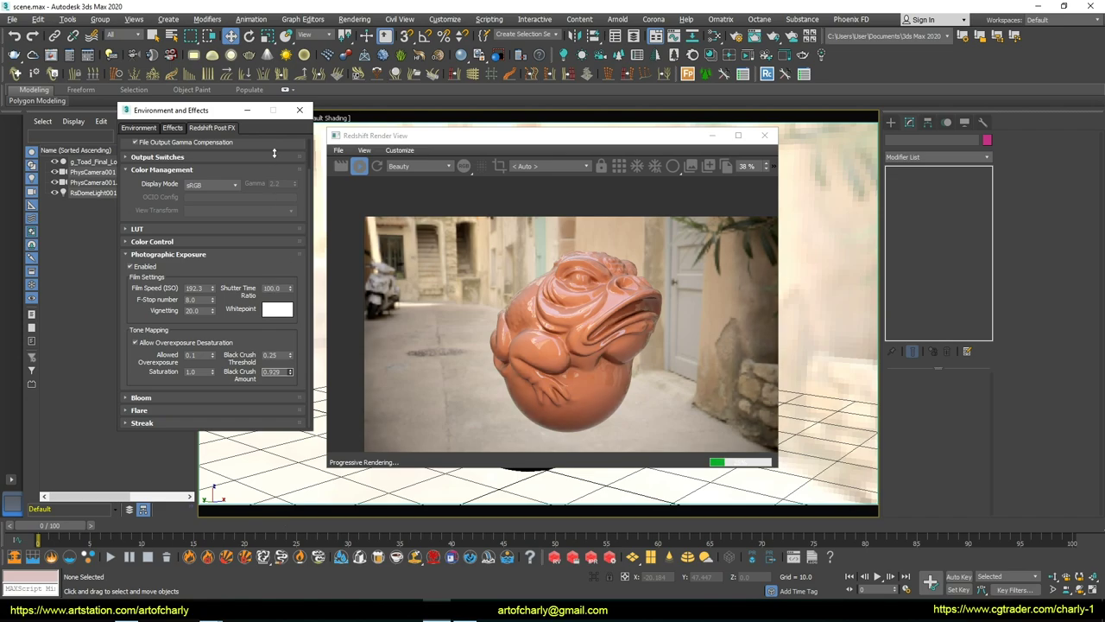
pyautogui.moveTo(274, 153); pyautogui.dragTo(279, 371)
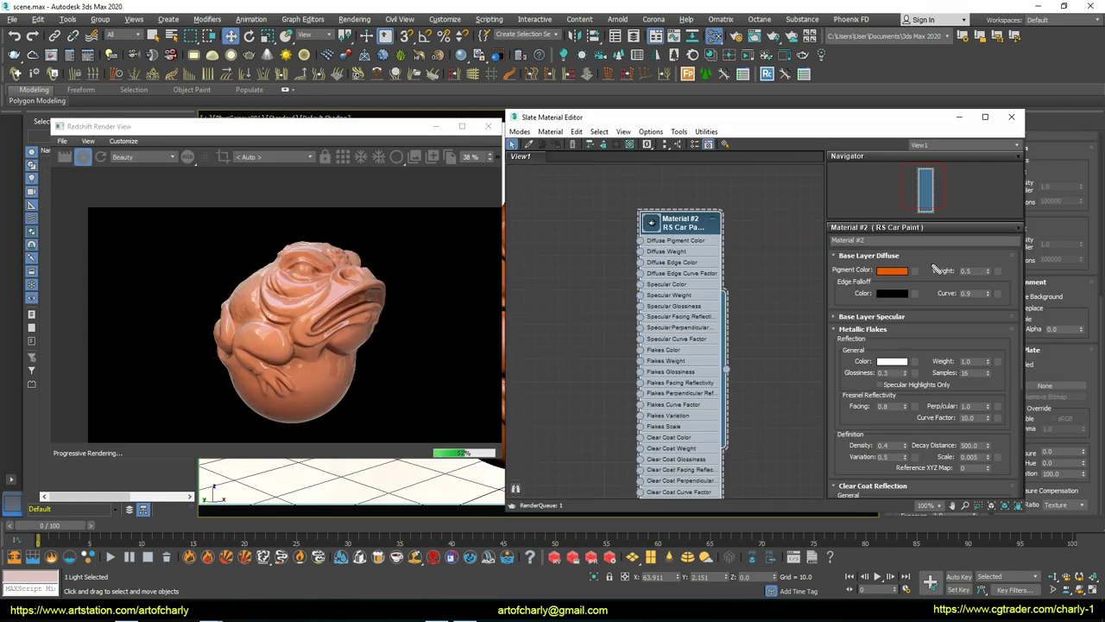
# Open the Base Layer diffuse pigment colour picker and try a dark green (RGB 0, 82, 25)
pyautogui.moveTo(850, 258)
pyautogui.mouseDown()
pyautogui.moveTo(947, 288)
pyautogui.moveTo(990, 283)
pyautogui.moveTo(990, 269)
pyautogui.mouseUp()
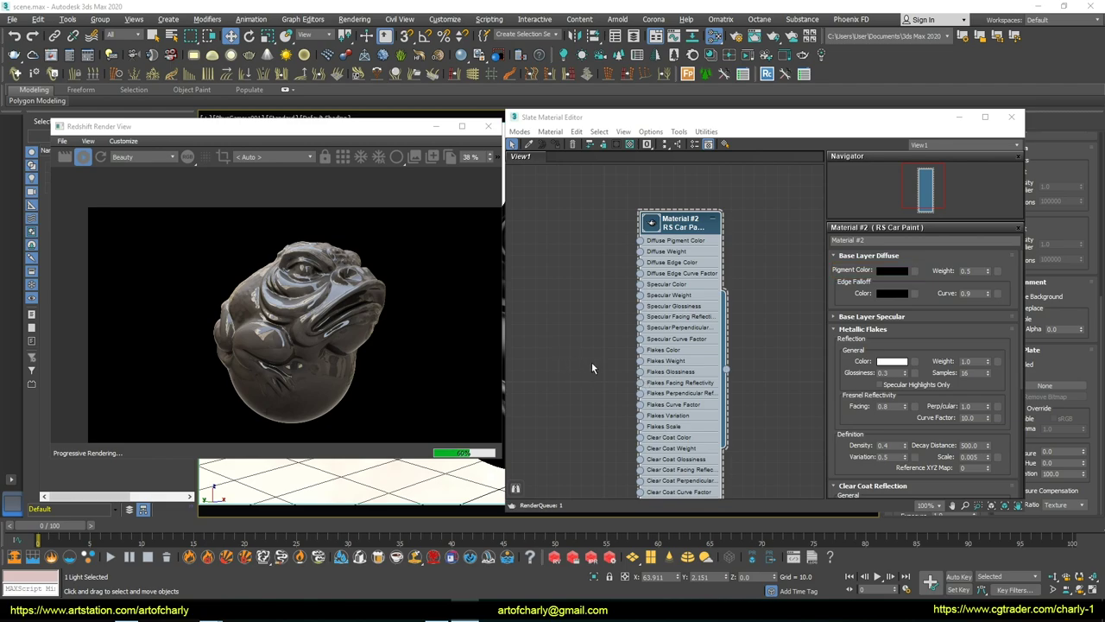
pyautogui.click(889, 271)
pyautogui.moveTo(258, 144); pyautogui.dragTo(270, 143)
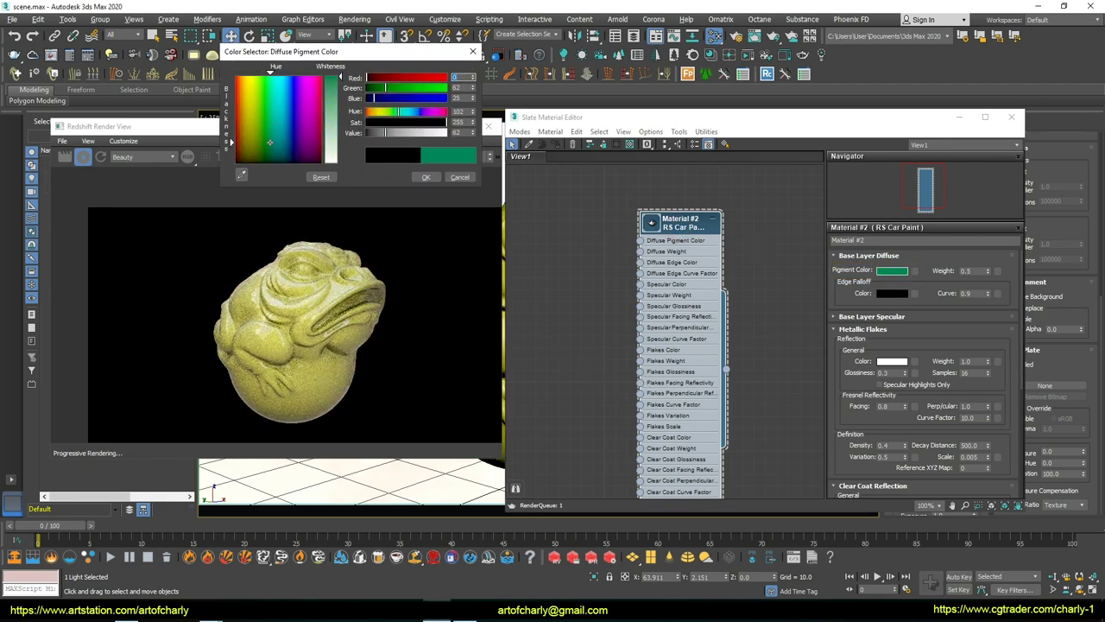
# Set the diffuse pigment colour to pure red (RGB 255, 0, 0) with diffuse weight 0.5
pyautogui.moveTo(269, 143)
pyautogui.mouseDown()
pyautogui.moveTo(311, 90)
pyautogui.moveTo(276, 125)
pyautogui.moveTo(295, 131)
pyautogui.mouseUp()
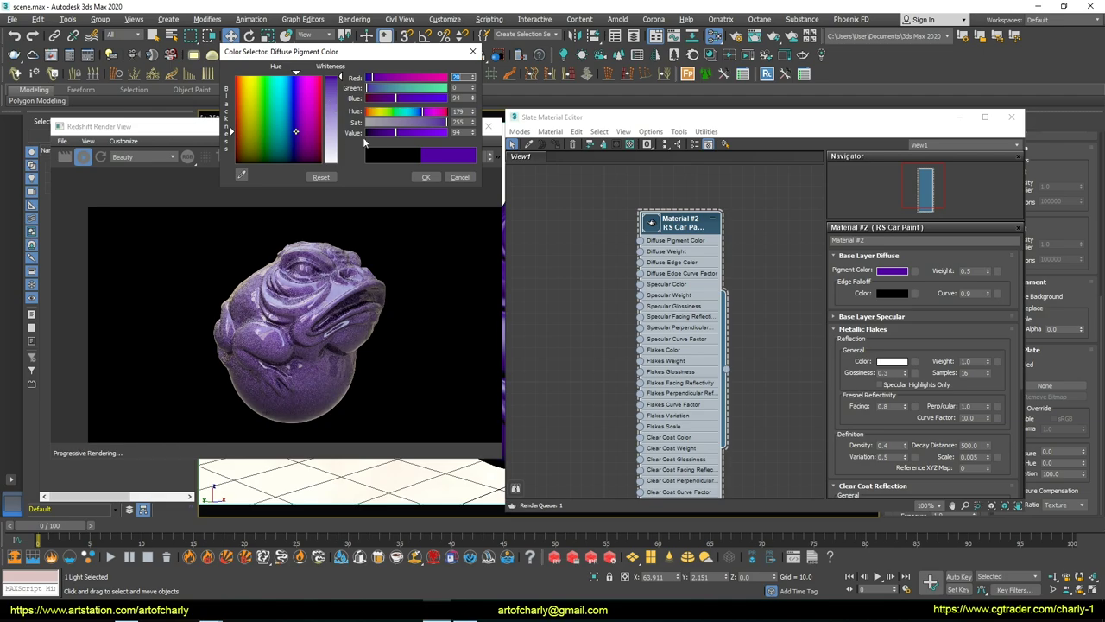
pyautogui.moveTo(287, 120)
pyautogui.mouseDown()
pyautogui.moveTo(295, 83)
pyautogui.moveTo(250, 127)
pyautogui.moveTo(294, 87)
pyautogui.moveTo(321, 105)
pyautogui.mouseUp()
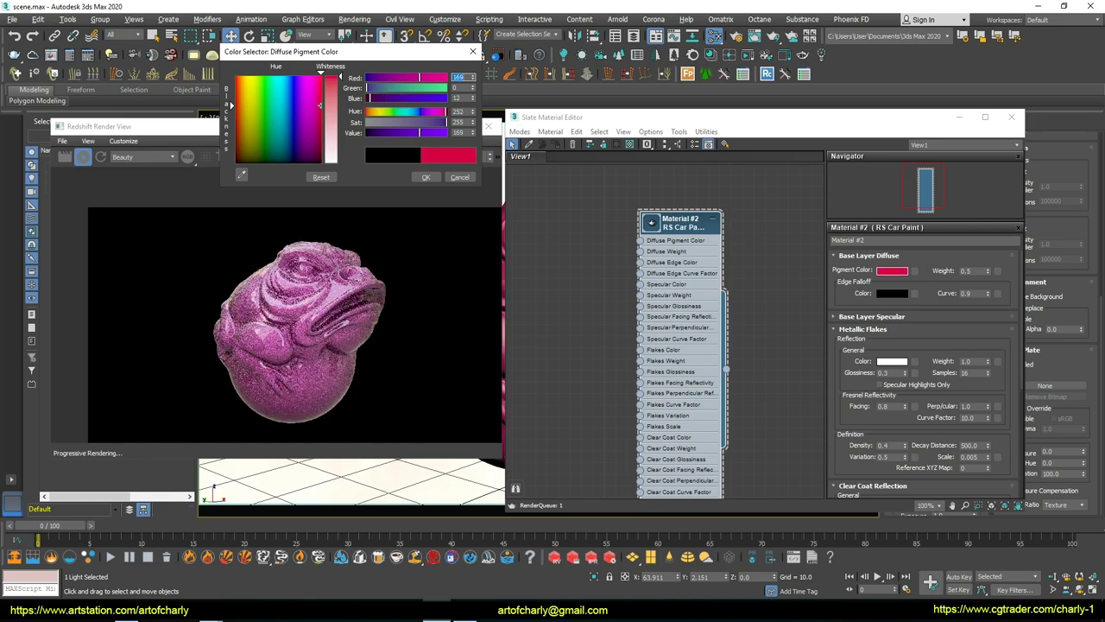
pyautogui.moveTo(320, 105); pyautogui.dragTo(321, 76)
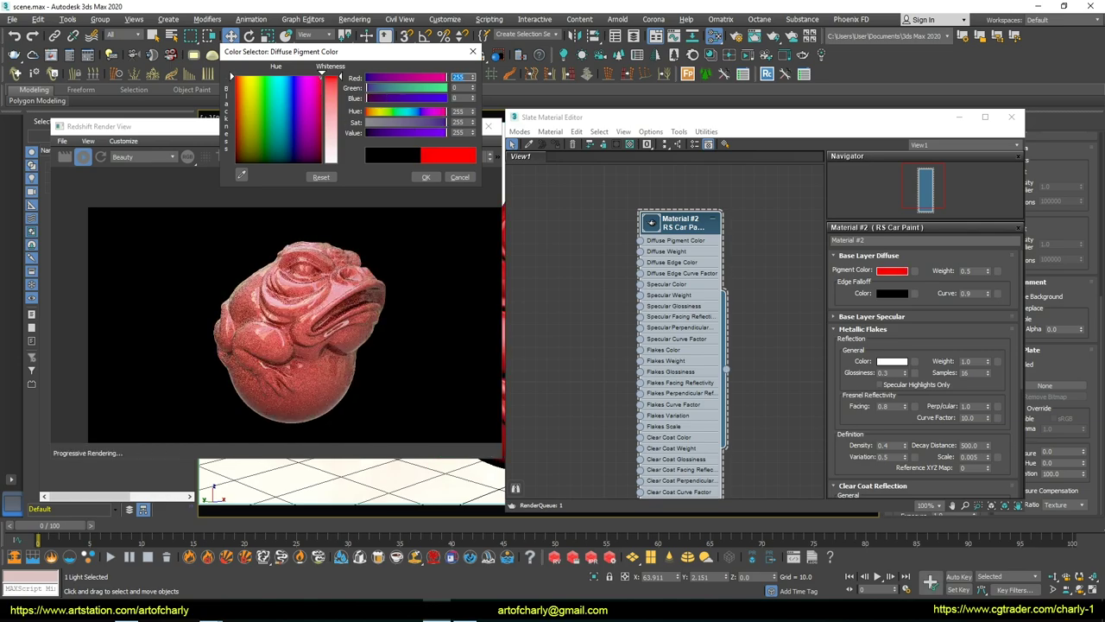
pyautogui.click(772, 222)
pyautogui.click(960, 272)
pyautogui.write('1')
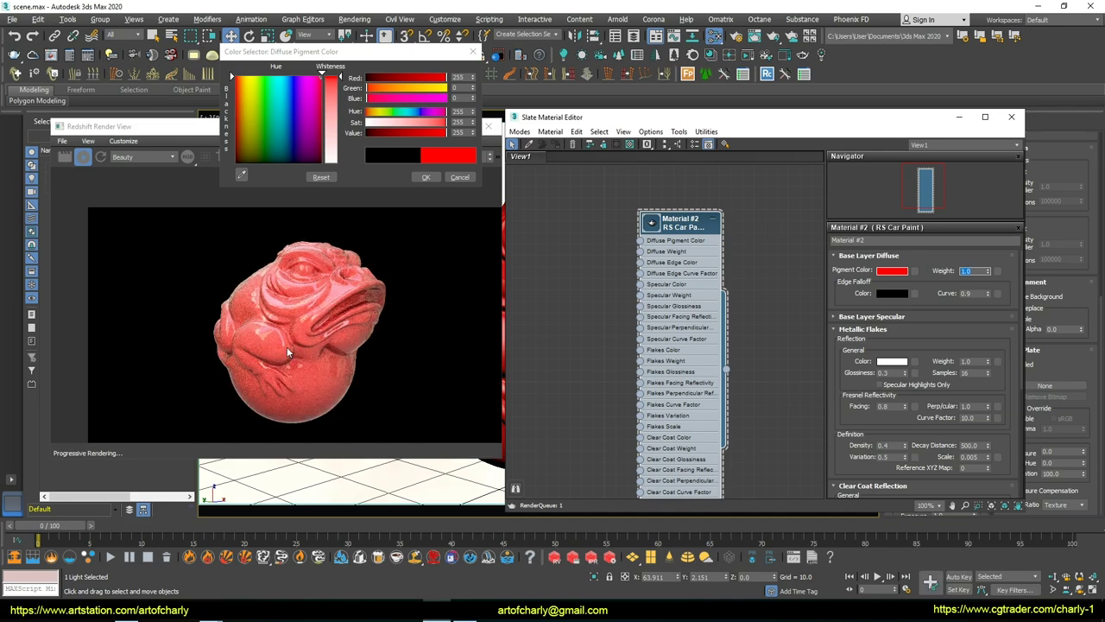
pyautogui.rightClick(989, 273)
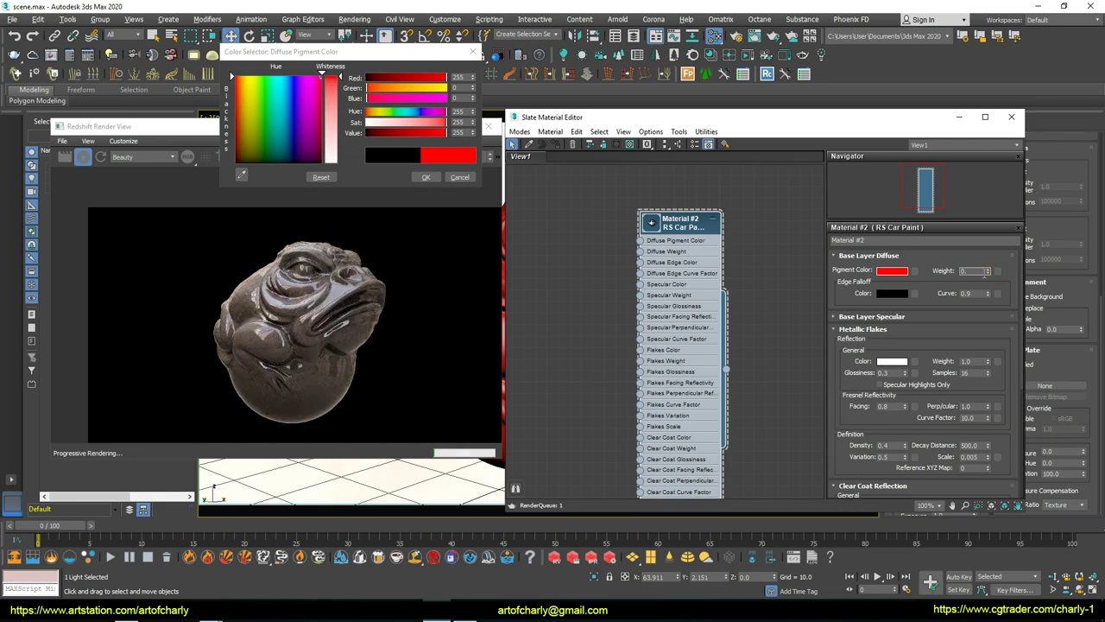
pyautogui.click(426, 177)
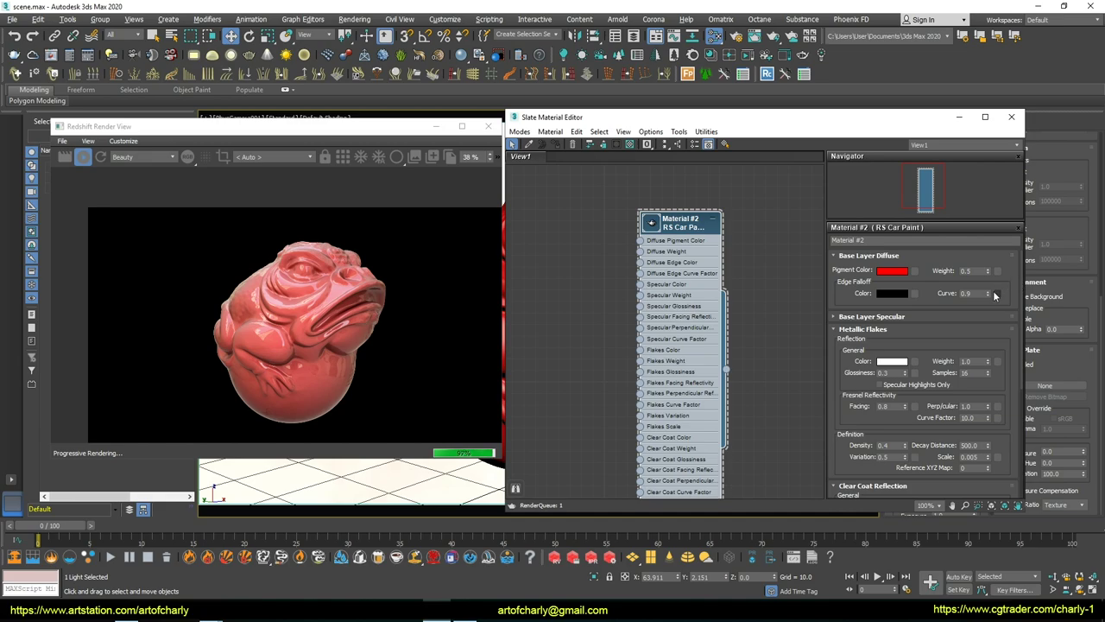
# Try orange and blue hues for the edge falloff colour, accepting blue
pyautogui.moveTo(829, 280); pyautogui.dragTo(930, 315)
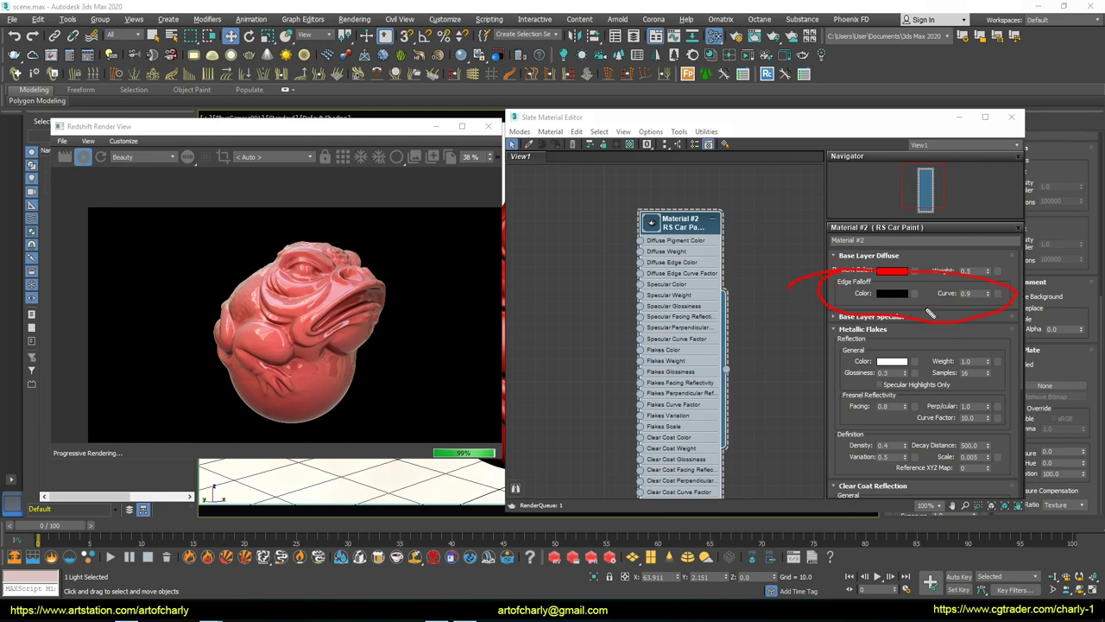
pyautogui.press('Escape')
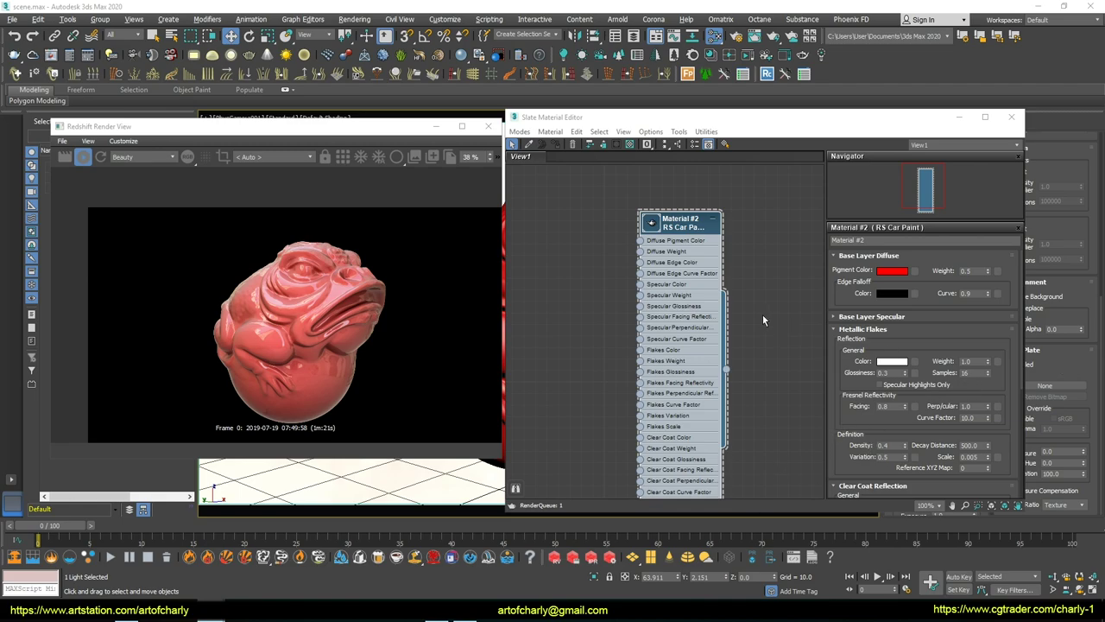
pyautogui.click(883, 293)
pyautogui.moveTo(301, 107)
pyautogui.mouseDown()
pyautogui.moveTo(241, 79)
pyautogui.moveTo(257, 87)
pyautogui.mouseUp()
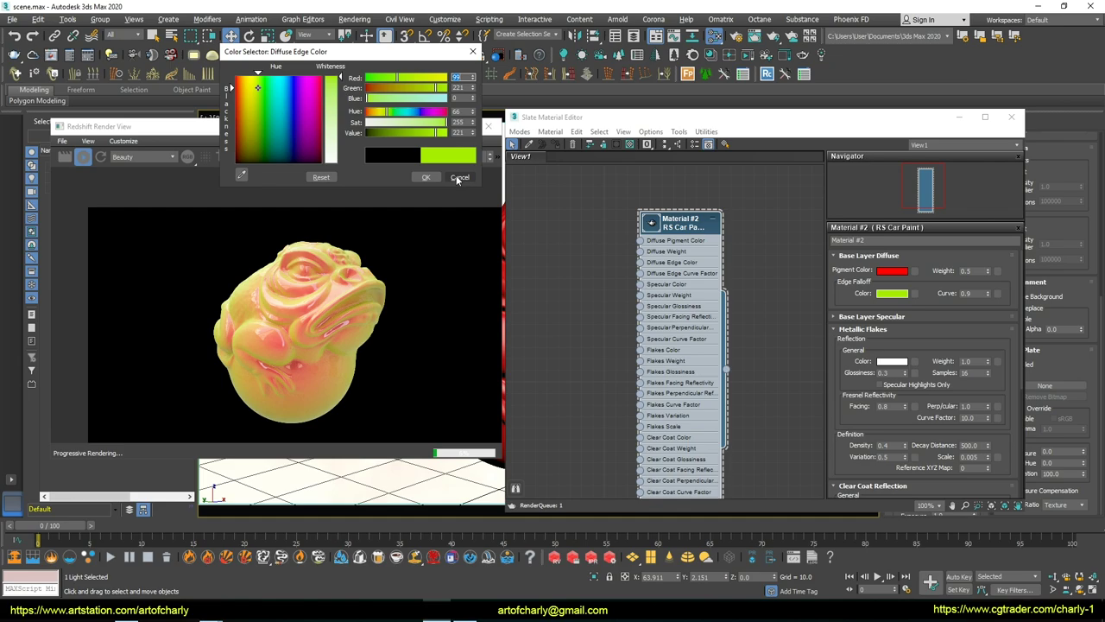
pyautogui.moveTo(289, 122)
pyautogui.mouseDown()
pyautogui.moveTo(320, 132)
pyautogui.moveTo(276, 128)
pyautogui.mouseUp()
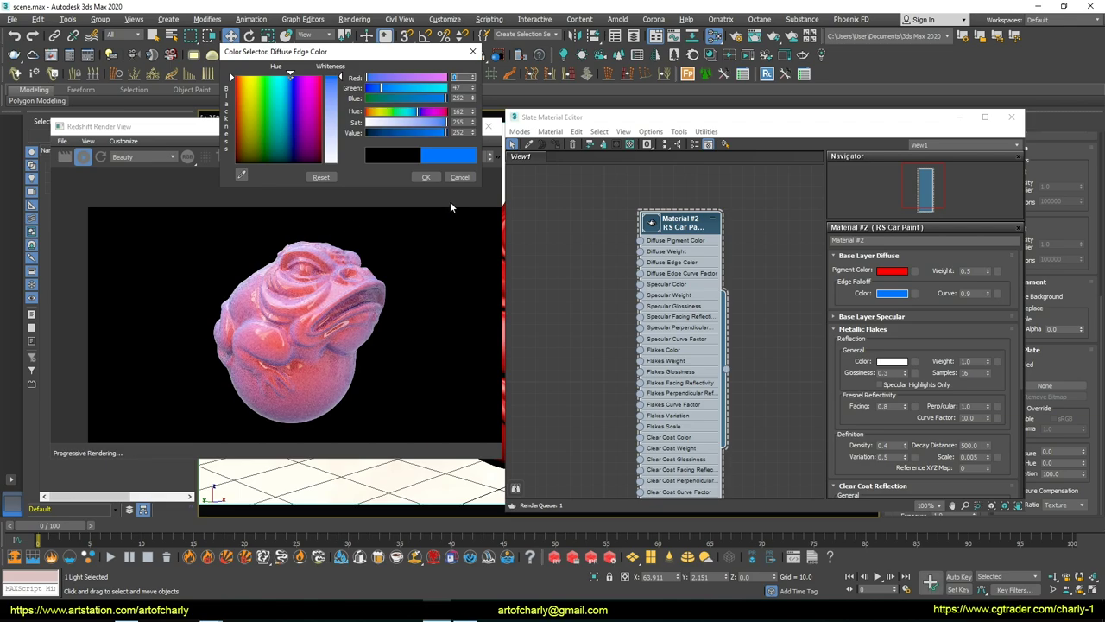
pyautogui.click(425, 177)
pyautogui.click(872, 316)
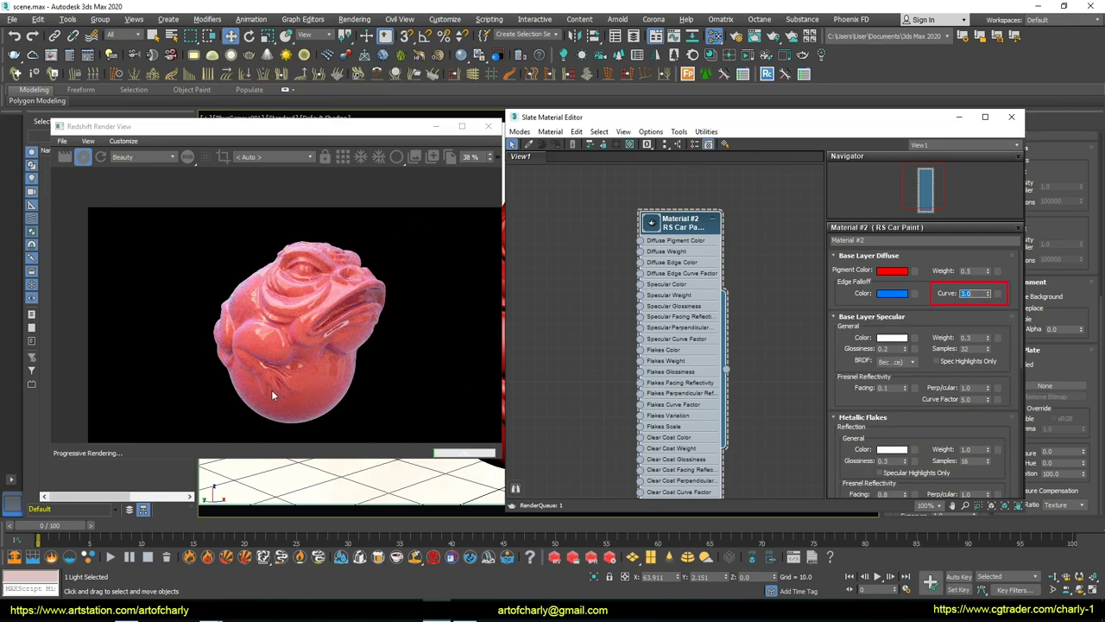
pyautogui.moveTo(326, 364)
pyautogui.mouseDown()
pyautogui.moveTo(291, 249)
pyautogui.moveTo(243, 276)
pyautogui.mouseUp()
pyautogui.press('Escape')
# Set the edge falloff curve to 0.9 and the edge falloff colour to black
pyautogui.doubleClick(967, 294)
pyautogui.write('2')
pyautogui.press('Return')
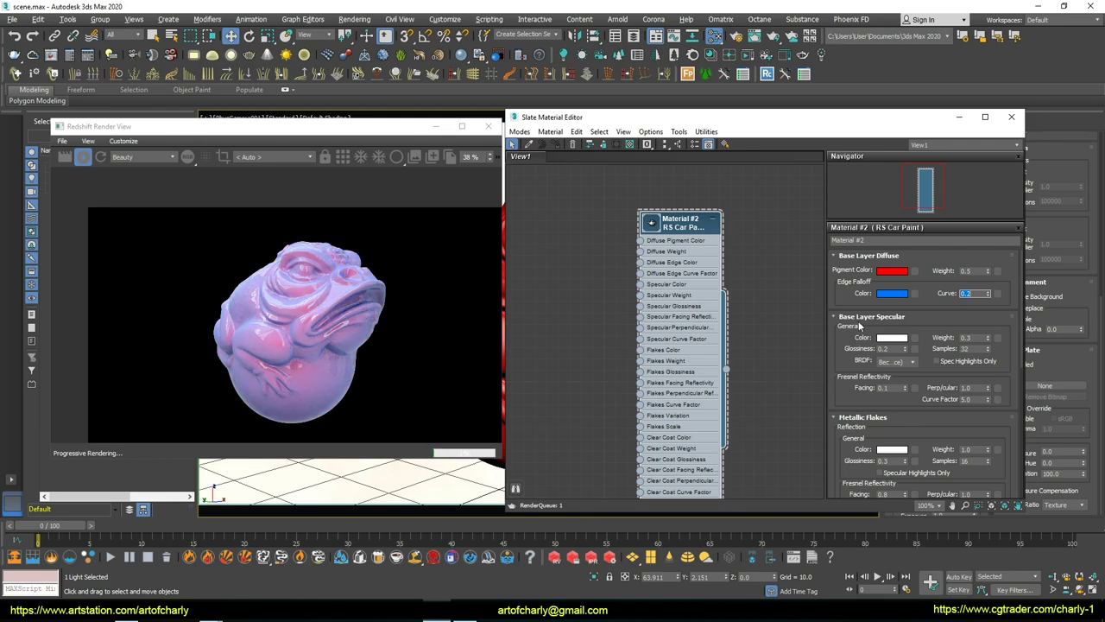
pyautogui.moveTo(872, 257); pyautogui.dragTo(880, 269)
pyautogui.press('Escape')
pyautogui.write('0.9')
pyautogui.press('Return')
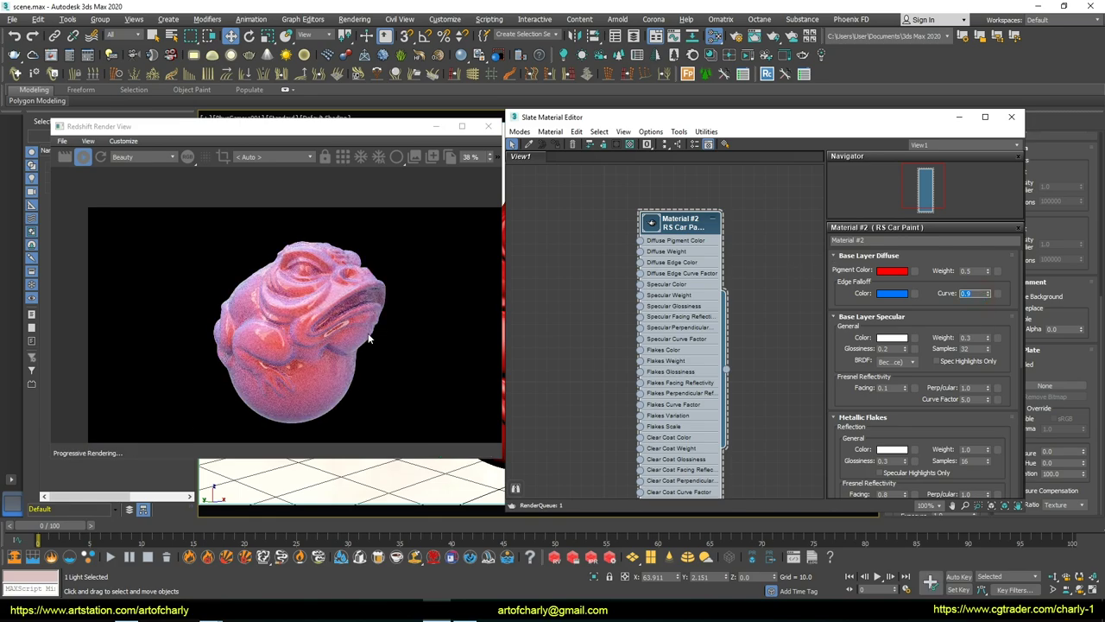
pyautogui.click(892, 293)
pyautogui.click(396, 177)
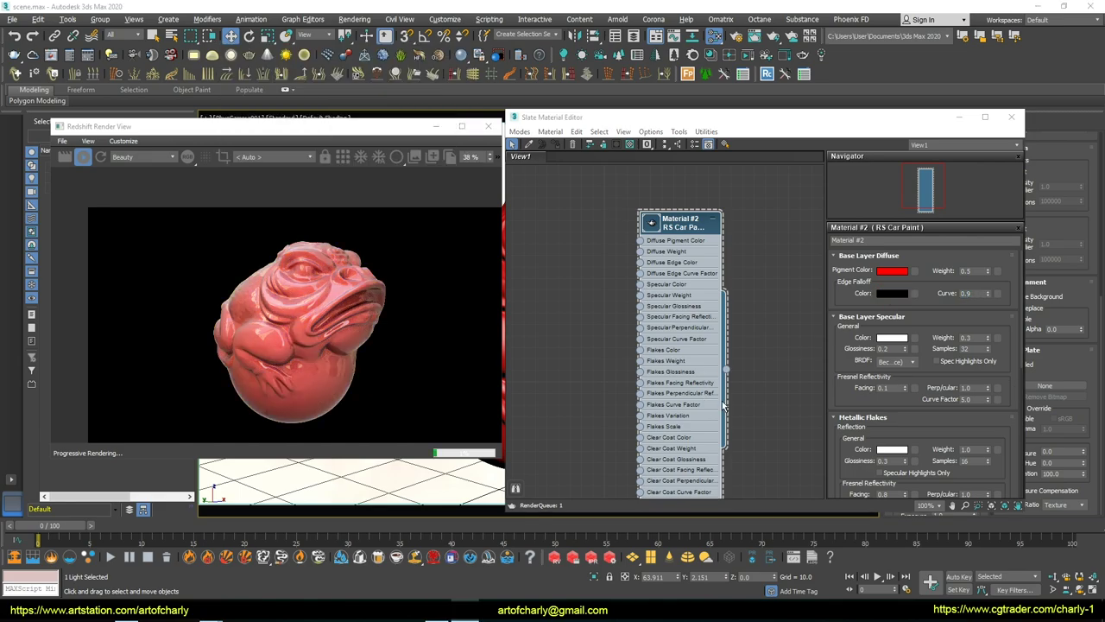
# Mark up the pigment and specular colour settings with on-screen annotations
pyautogui.hotkey('ctrl', '2')
pyautogui.moveTo(835, 309); pyautogui.dragTo(736, 335)
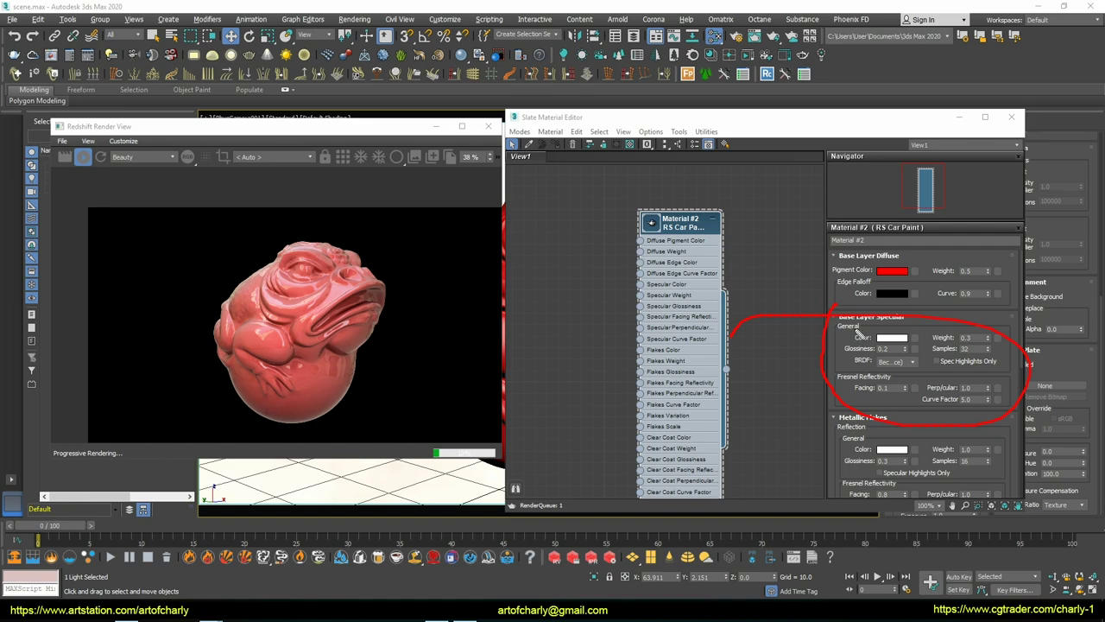
pyautogui.press('Escape')
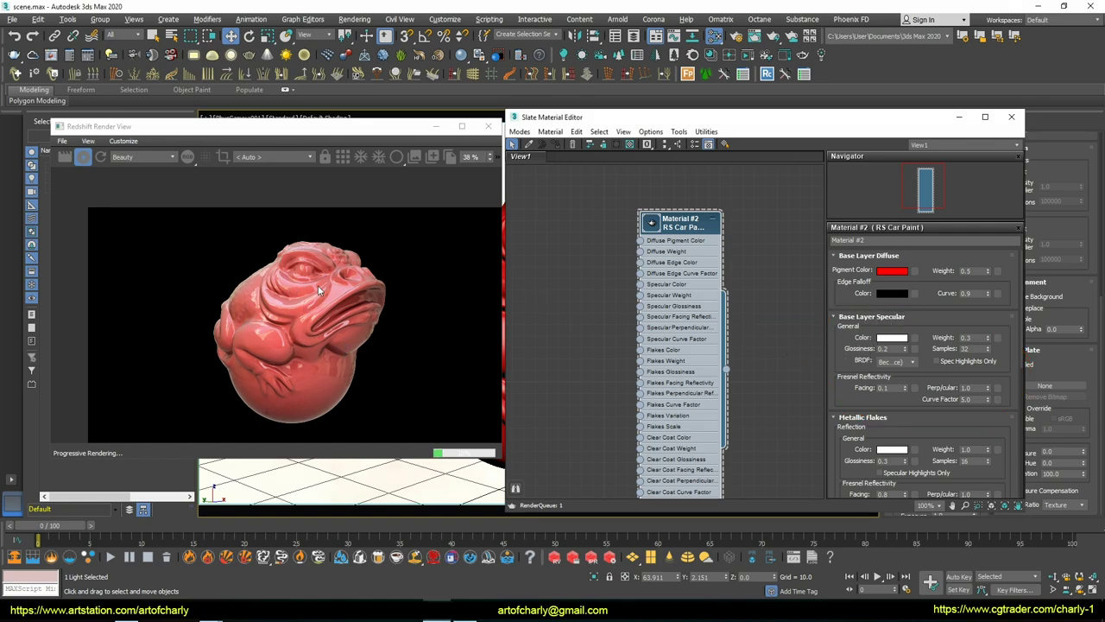
pyautogui.hotkey('ctrl', '2')
pyautogui.moveTo(863, 324); pyautogui.dragTo(915, 345)
pyautogui.press('Escape')
pyautogui.hotkey('ctrl', '2')
pyautogui.moveTo(855, 264); pyautogui.dragTo(850, 268)
pyautogui.press('Escape')
# Copy the red pigment colour into the base layer specular colour
pyautogui.rightClick(890, 273)
pyautogui.click(915, 279)
pyautogui.rightClick(892, 338)
pyautogui.click(916, 357)
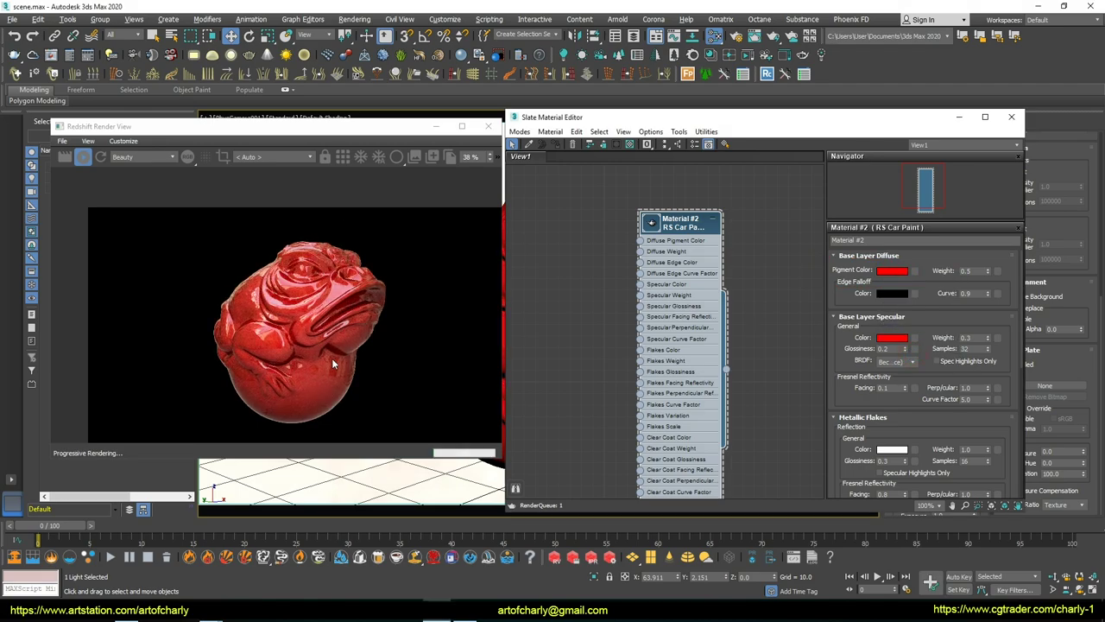
# Desaturate the specular colour to pale pink, discarding blue trial colours
pyautogui.click(902, 339)
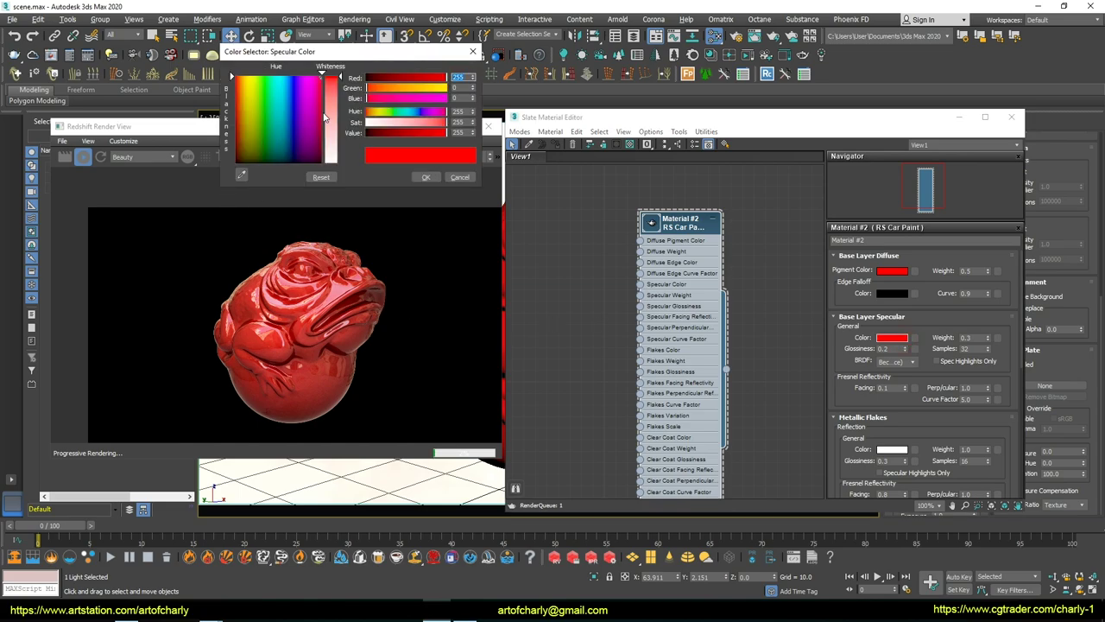
pyautogui.moveTo(432, 121); pyautogui.dragTo(401, 122)
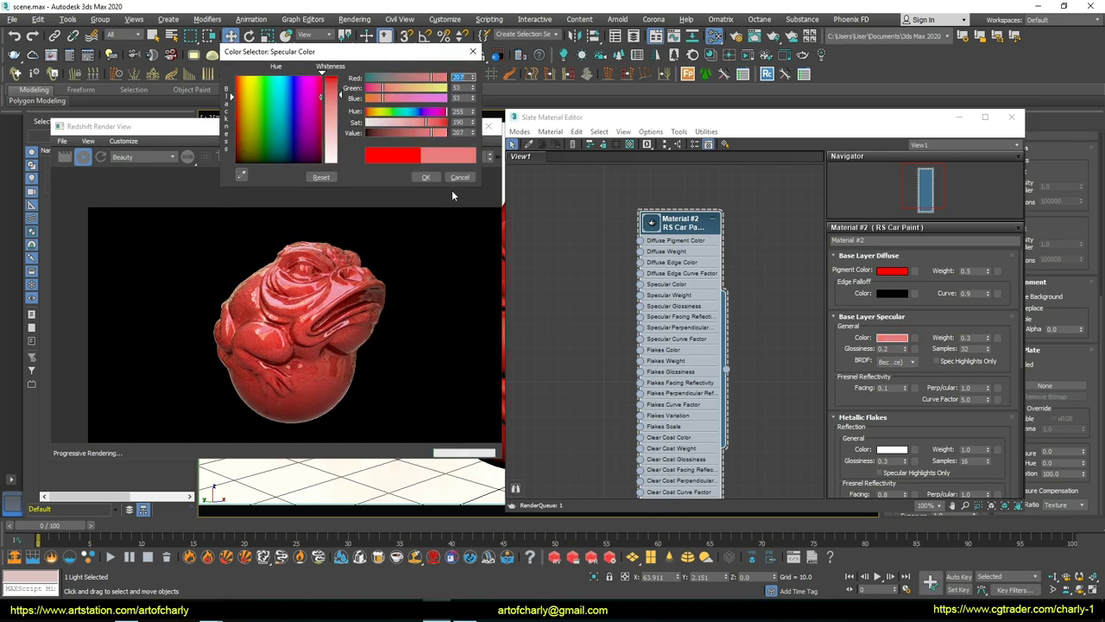
pyautogui.click(426, 177)
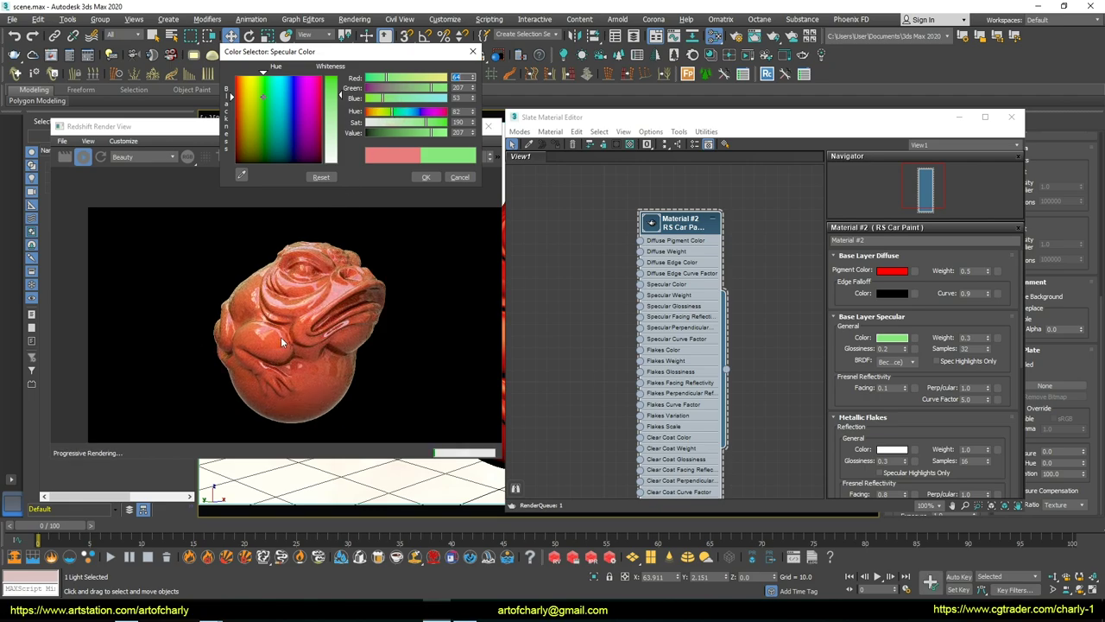
pyautogui.click(290, 87)
pyautogui.click(284, 81)
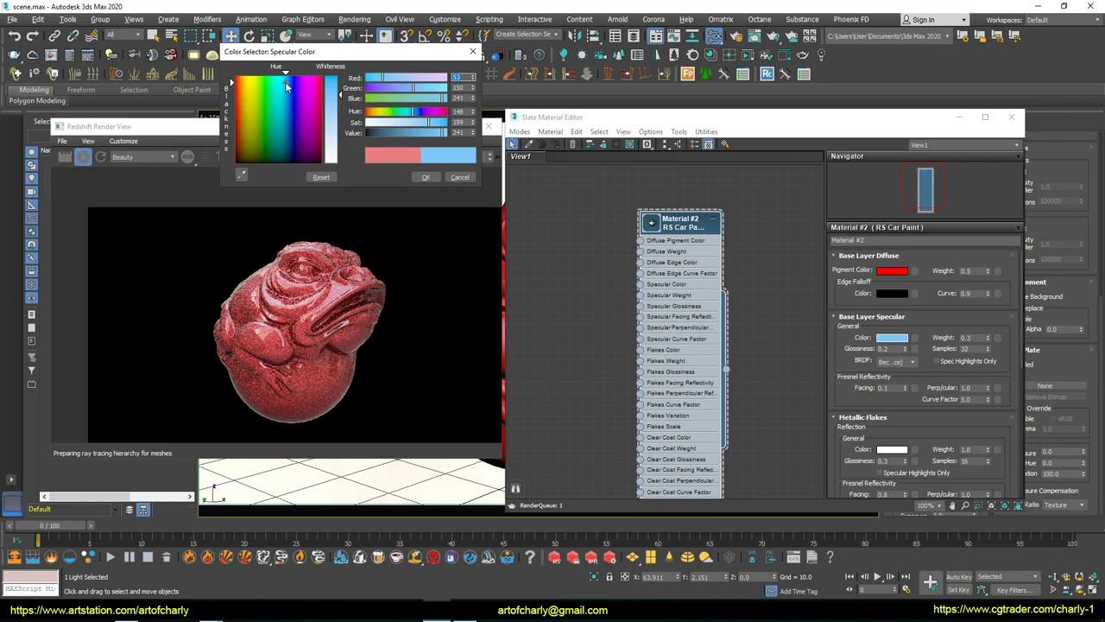
pyautogui.click(459, 176)
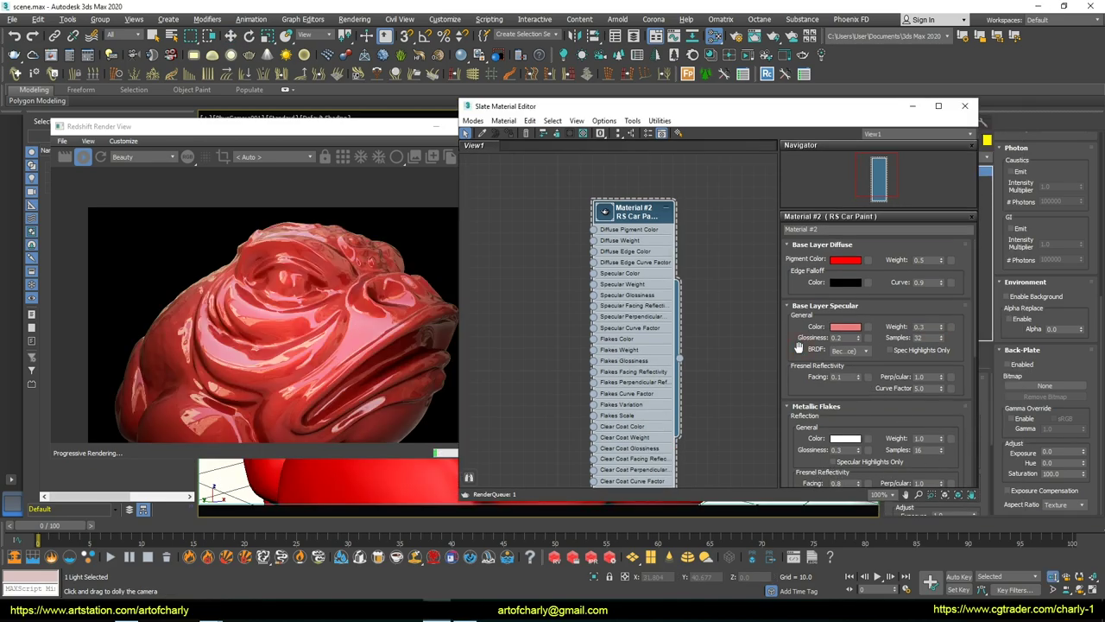
# Change the base layer specular BRDF from Beckmann to GGX and restart the Redshift render
pyautogui.moveTo(799, 345); pyautogui.dragTo(829, 332)
pyautogui.moveTo(955, 330); pyautogui.dragTo(881, 343)
pyautogui.hotkey('ctrl', 'z')
pyautogui.moveTo(812, 346); pyautogui.dragTo(829, 359)
pyautogui.press('Escape')
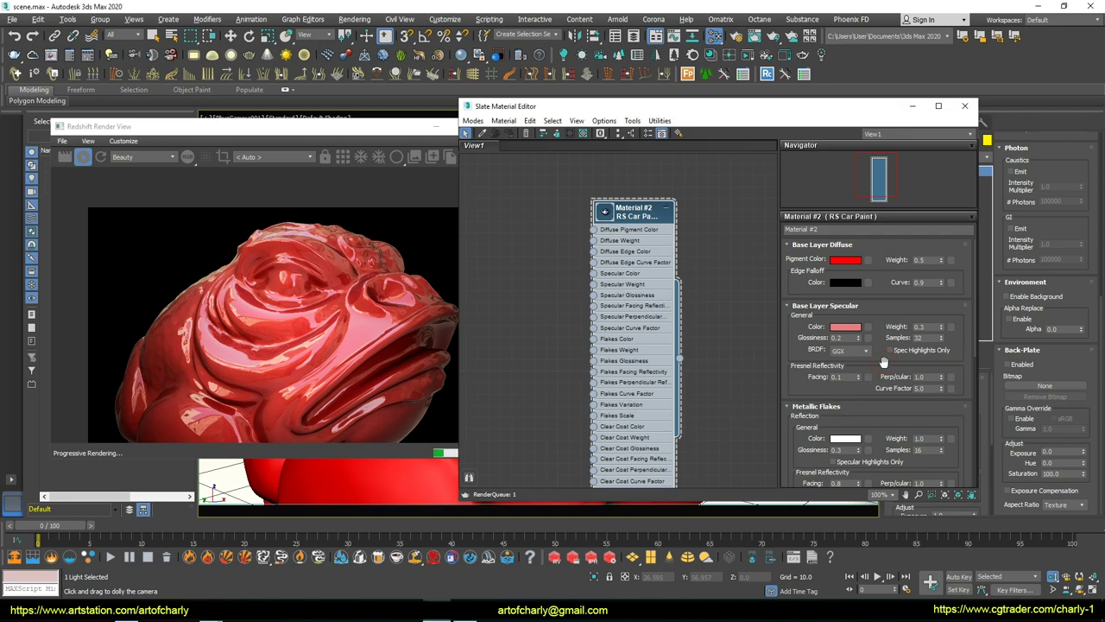
pyautogui.moveTo(902, 336); pyautogui.dragTo(898, 338)
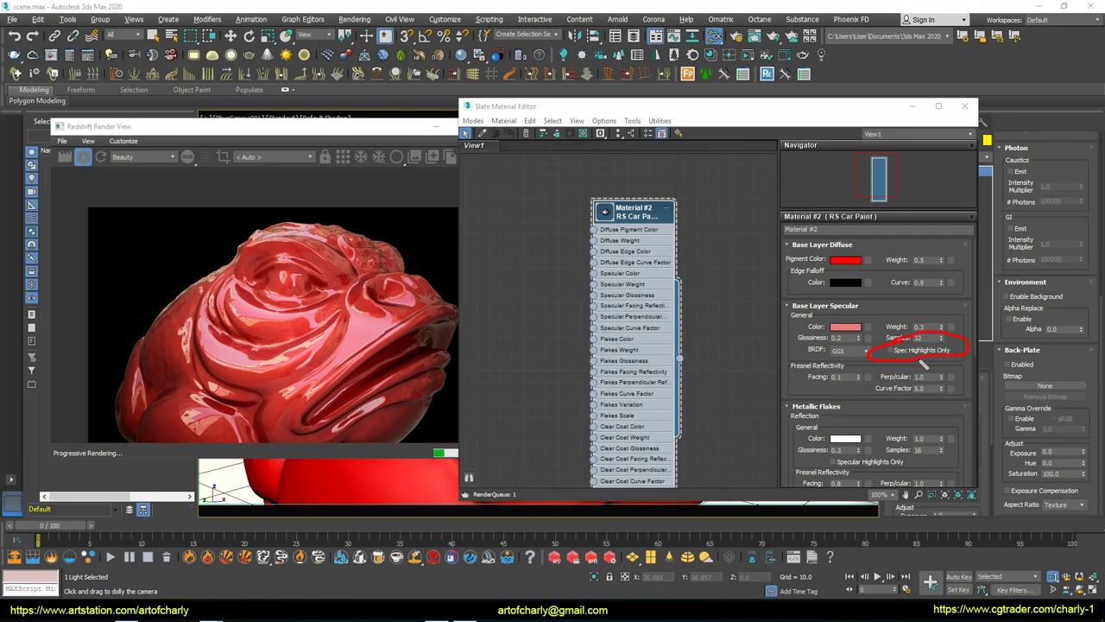
pyautogui.press('Escape')
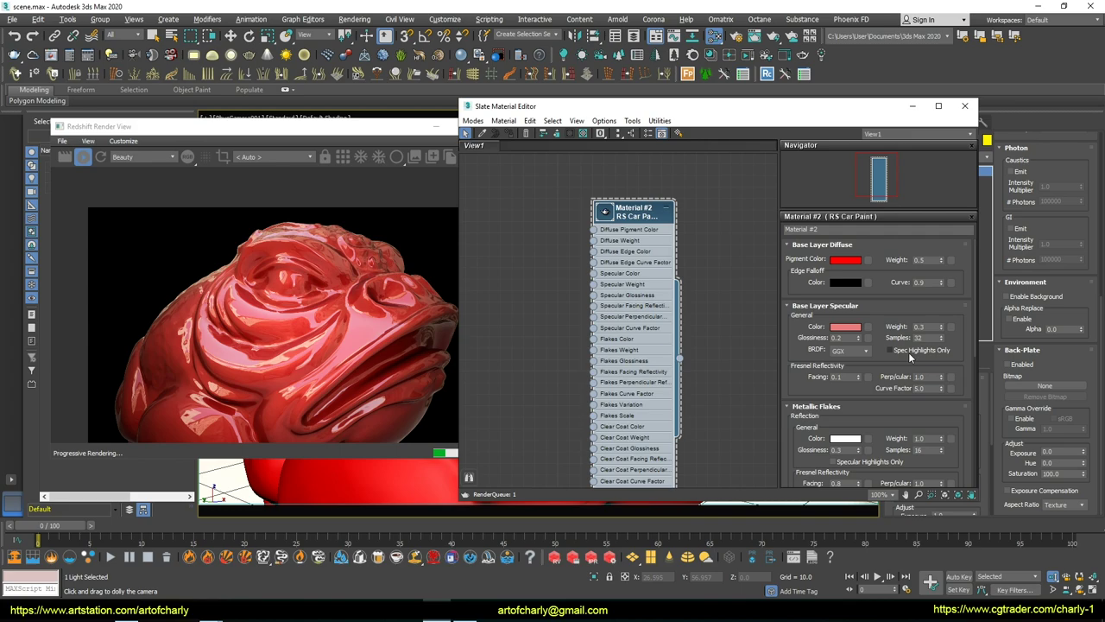
pyautogui.click(908, 353)
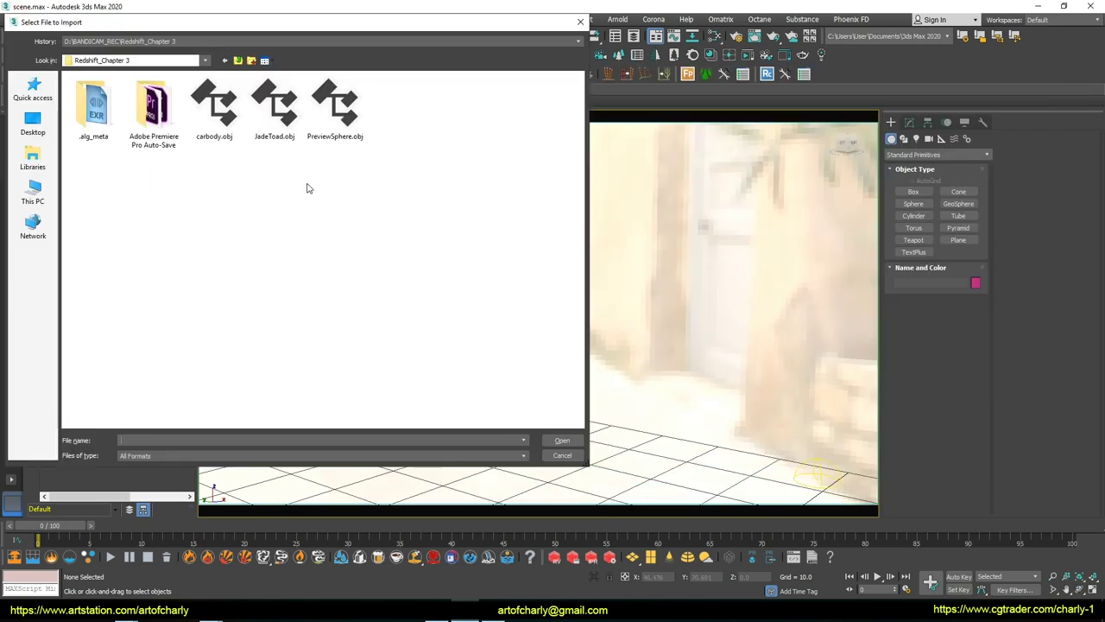
# Import carbody.obj and apply the RS Car Paint material to it, starting a render
pyautogui.doubleClick(214, 106)
pyautogui.press('Return')
pyautogui.moveTo(518, 328)
pyautogui.keyDown('alt'); pyautogui.mouseDown(button='middle')
pyautogui.moveTo(607, 318)
pyautogui.moveTo(539, 310)
pyautogui.mouseUp(button='middle'); pyautogui.keyUp('alt')
pyautogui.press('m')
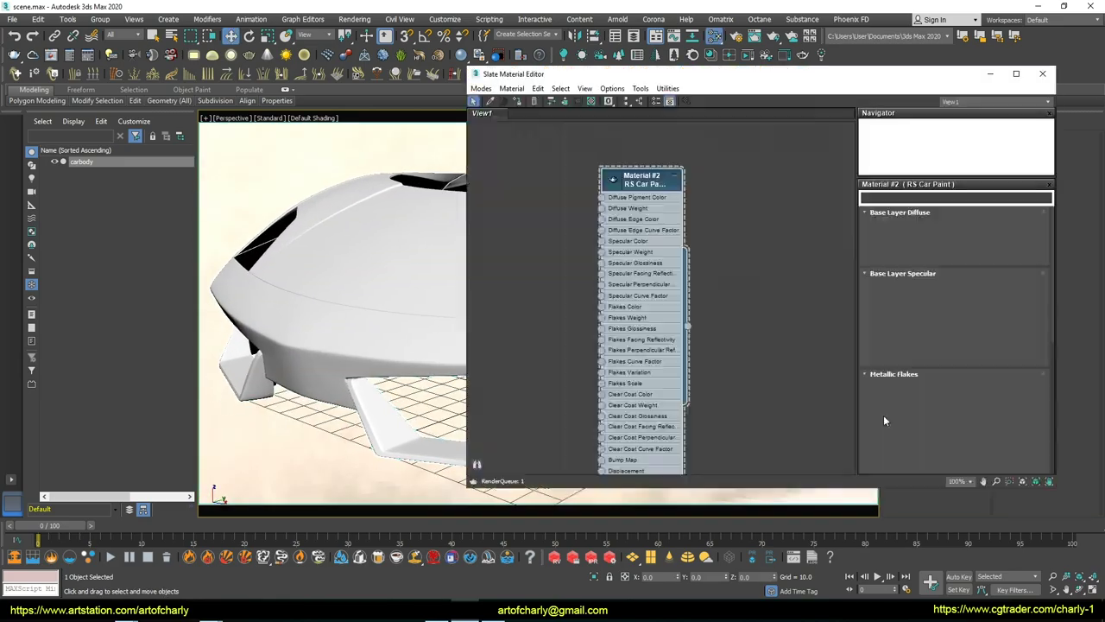
pyautogui.hotkey('shift', 'q')
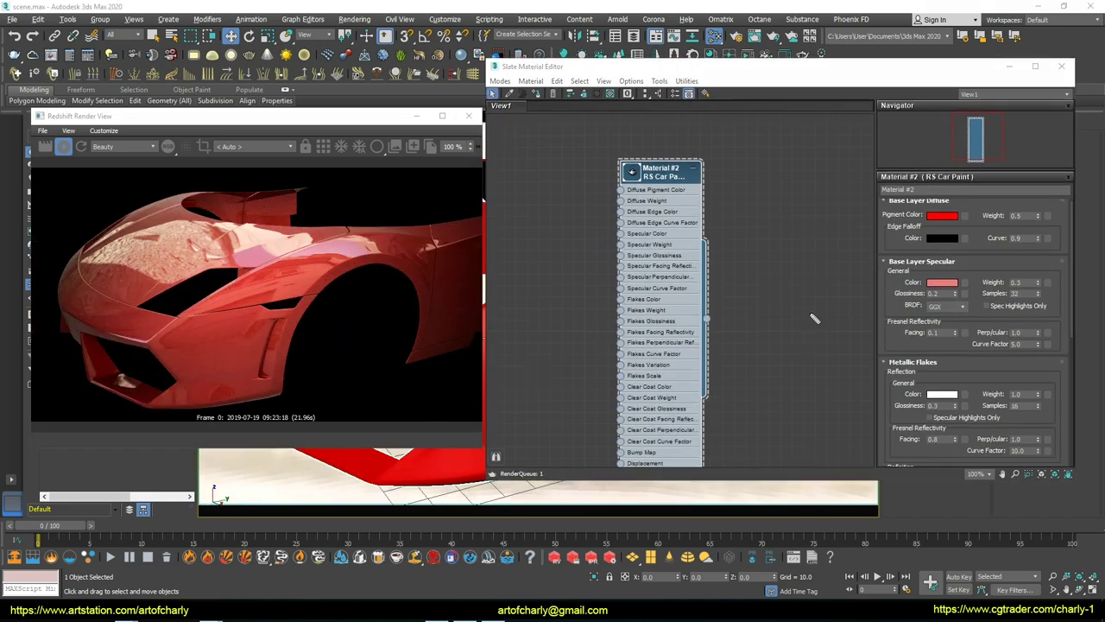
# Orbit the view to render the car's hood from the front and above
pyautogui.moveTo(896, 318)
pyautogui.mouseDown()
pyautogui.moveTo(1050, 349)
pyautogui.moveTo(891, 333)
pyautogui.moveTo(1004, 324)
pyautogui.mouseUp()
pyautogui.press('Escape')
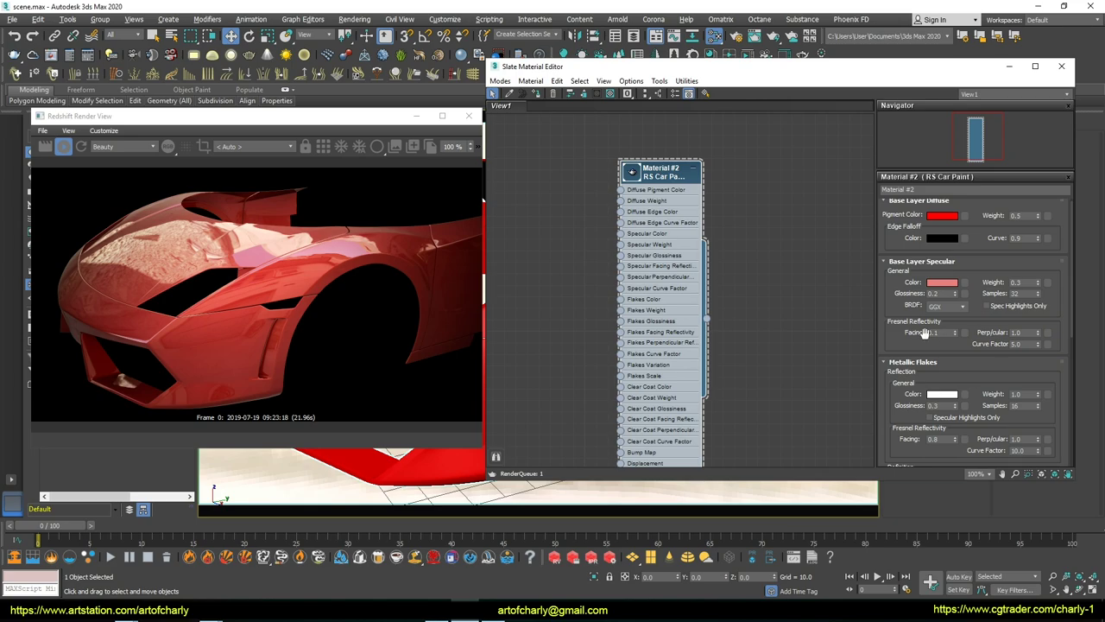
pyautogui.click(552, 510)
pyautogui.click(922, 343)
pyautogui.moveTo(916, 318); pyautogui.dragTo(984, 353)
pyautogui.press('Escape')
pyautogui.keyDown('alt'); pyautogui.moveTo(360, 493); pyautogui.dragTo(413, 491, button='middle'); pyautogui.keyUp('alt')
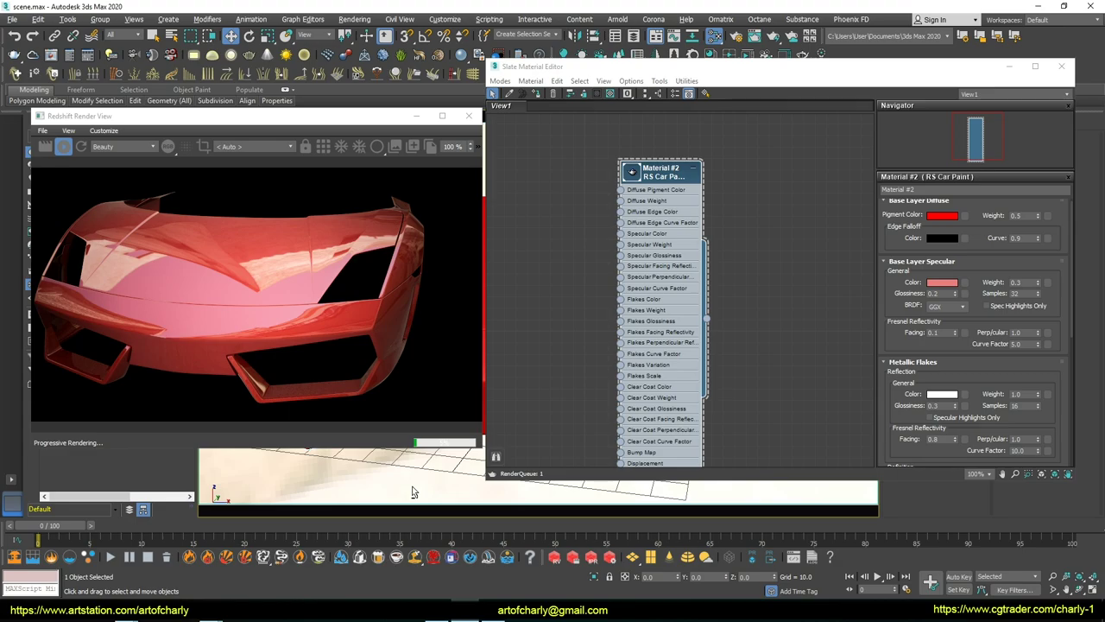
pyautogui.moveTo(412, 492)
pyautogui.keyDown('alt'); pyautogui.mouseDown(button='middle')
pyautogui.moveTo(419, 534)
pyautogui.moveTo(431, 476)
pyautogui.moveTo(415, 542)
pyautogui.moveTo(429, 470)
pyautogui.mouseUp(button='middle'); pyautogui.keyUp('alt')
# Raise the specular Facing reflectivity from 0.1 to 0.636, then begin entering 1
pyautogui.moveTo(955, 333); pyautogui.dragTo(955, 326)
pyautogui.moveTo(963, 186); pyautogui.dragTo(952, 180)
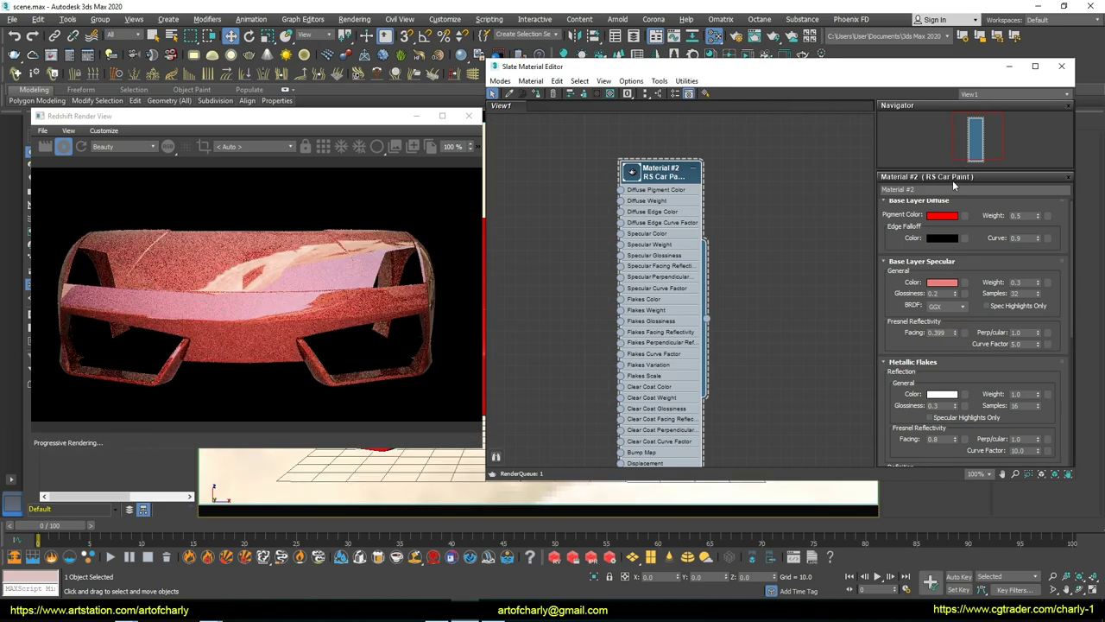
pyautogui.moveTo(954, 335); pyautogui.dragTo(954, 315)
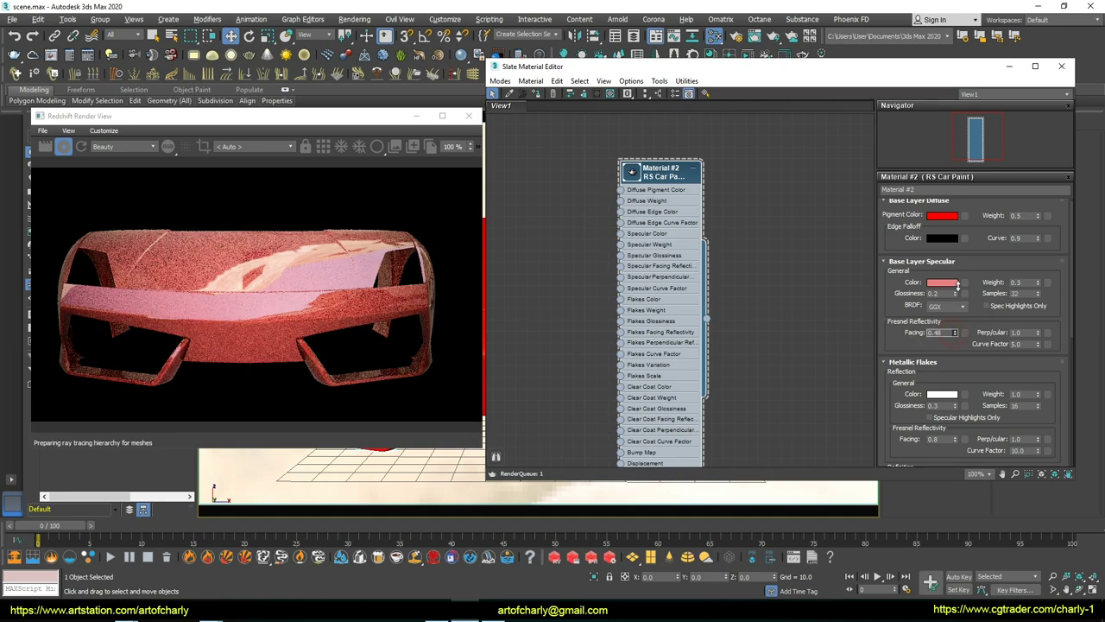
pyautogui.doubleClick(937, 333)
pyautogui.write('1')
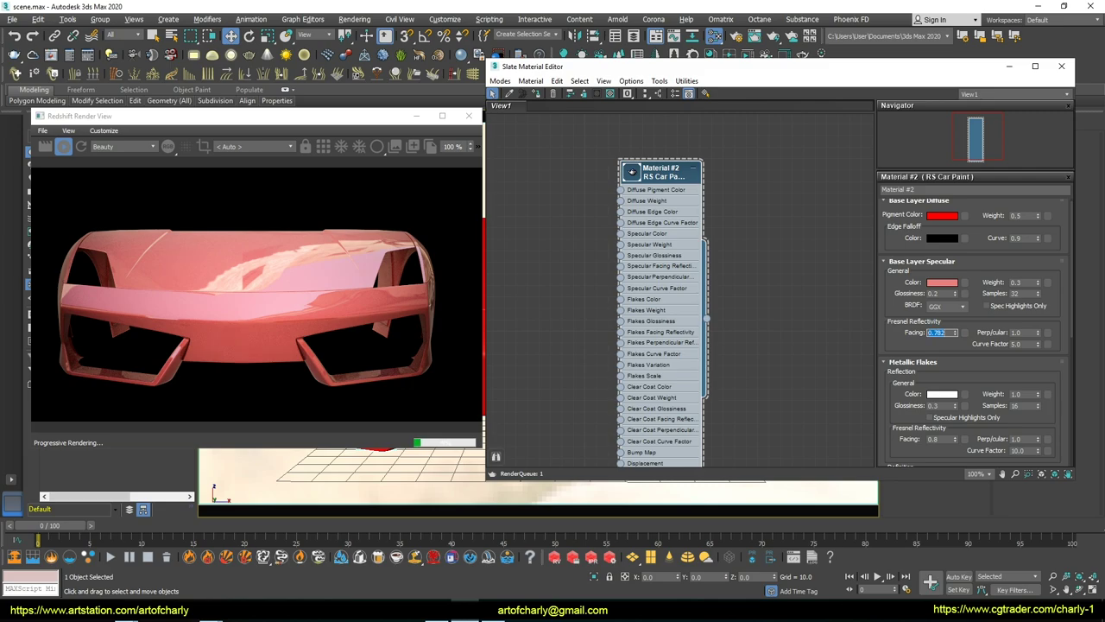
# Set specular Facing to 1.0 and orbit to check the hood reflections
pyautogui.press('Return')
pyautogui.keyDown('alt'); pyautogui.moveTo(404, 471); pyautogui.dragTo(400, 480, button='middle'); pyautogui.keyUp('alt')
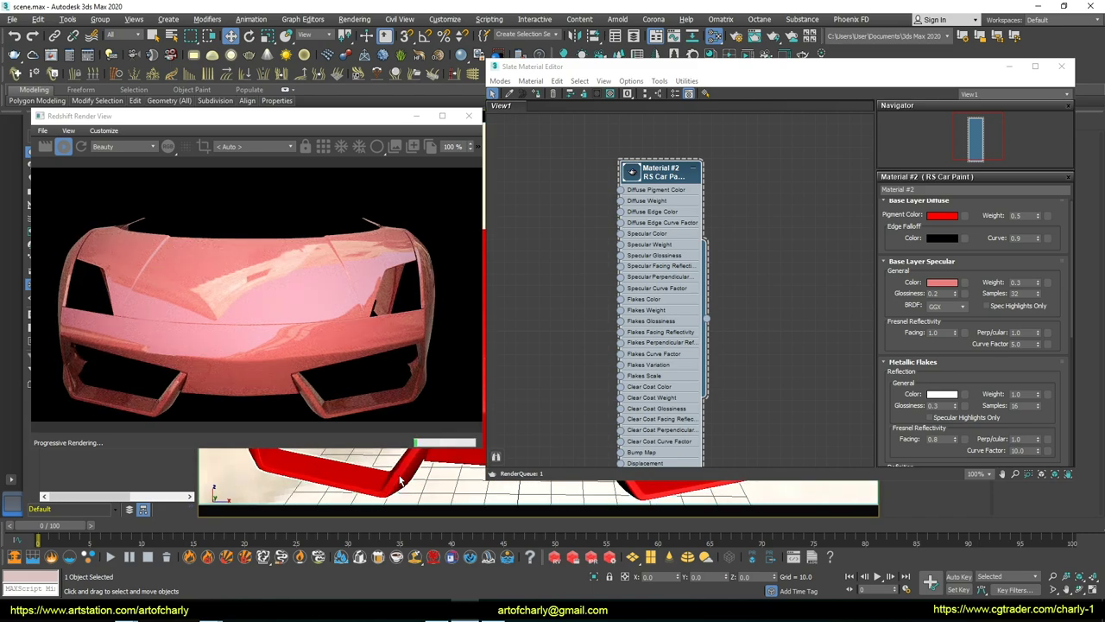
pyautogui.keyDown('alt'); pyautogui.moveTo(400, 480); pyautogui.dragTo(406, 483, button='middle'); pyautogui.keyUp('alt')
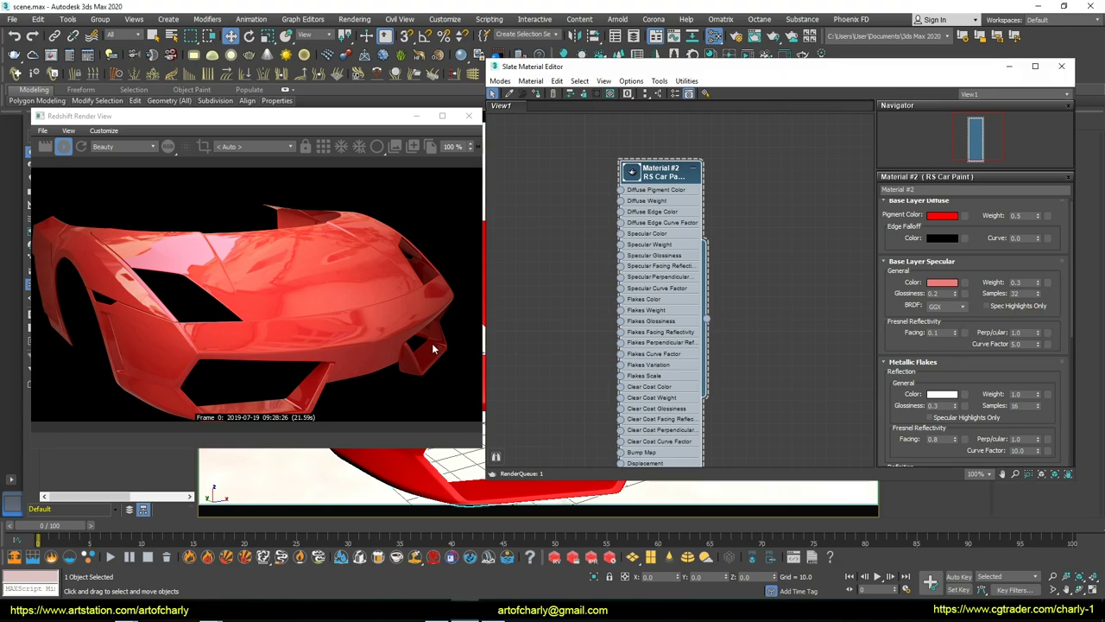
pyautogui.keyDown('alt'); pyautogui.moveTo(448, 459); pyautogui.dragTo(397, 536, button='middle'); pyautogui.keyUp('alt')
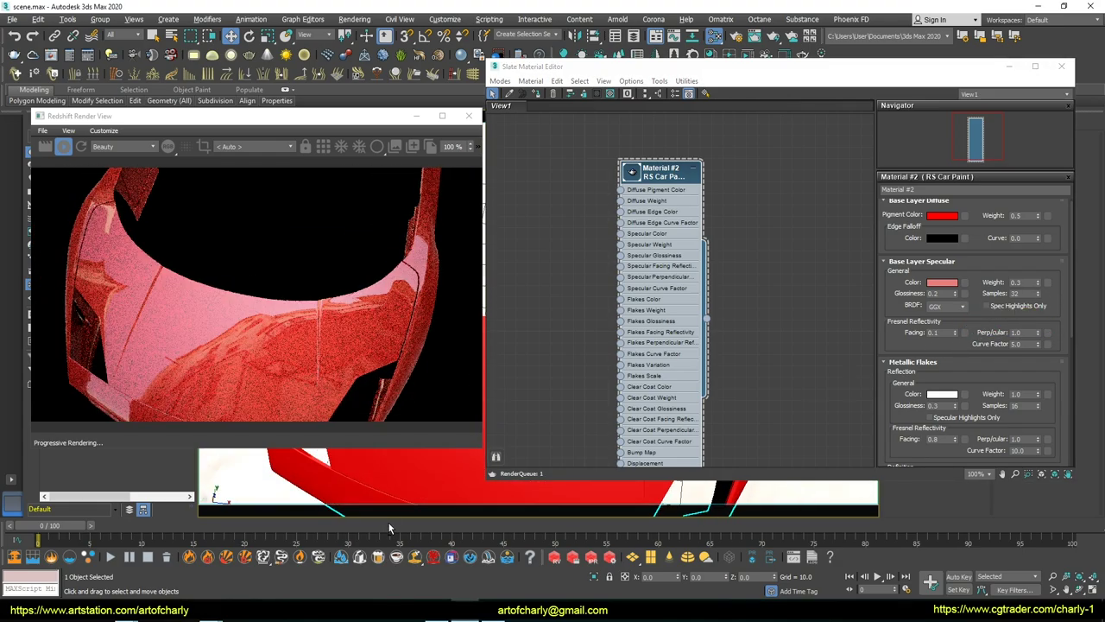
pyautogui.keyDown('alt'); pyautogui.moveTo(419, 488); pyautogui.dragTo(435, 480, button='middle'); pyautogui.keyUp('alt')
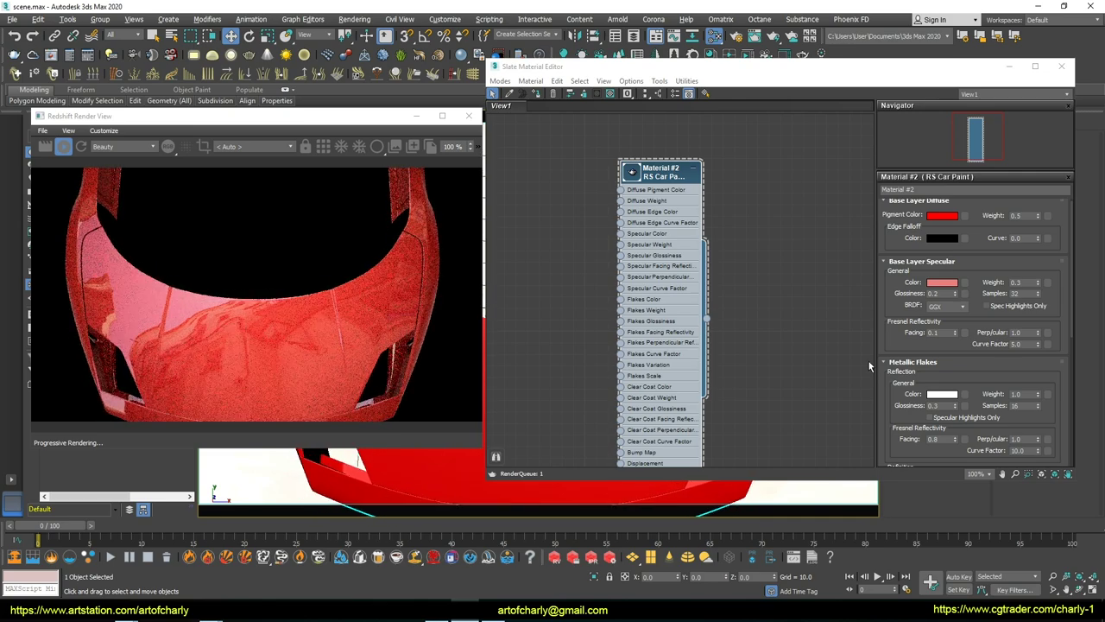
# Set Facing back to 0.1, Curve Factor to 10 and Edge Falloff Curve to 3.5
pyautogui.doubleClick(1019, 332)
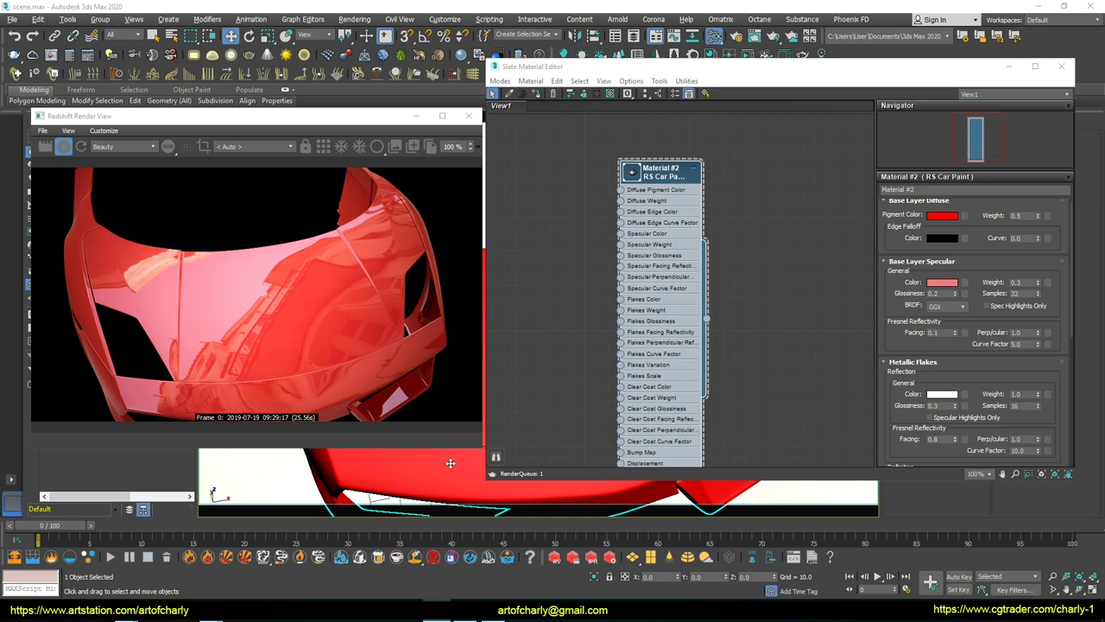
pyautogui.keyDown('alt'); pyautogui.moveTo(419, 453); pyautogui.dragTo(457, 414, button='middle'); pyautogui.keyUp('alt')
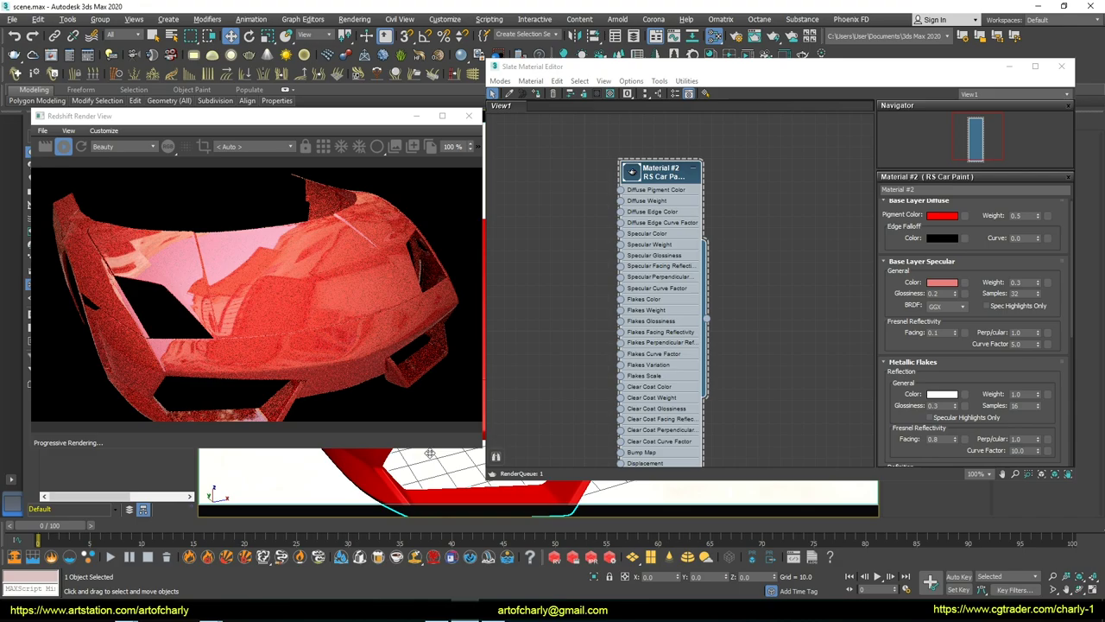
pyautogui.write('0.1')
pyautogui.keyDown('alt'); pyautogui.moveTo(425, 471); pyautogui.dragTo(528, 420, button='middle'); pyautogui.keyUp('alt')
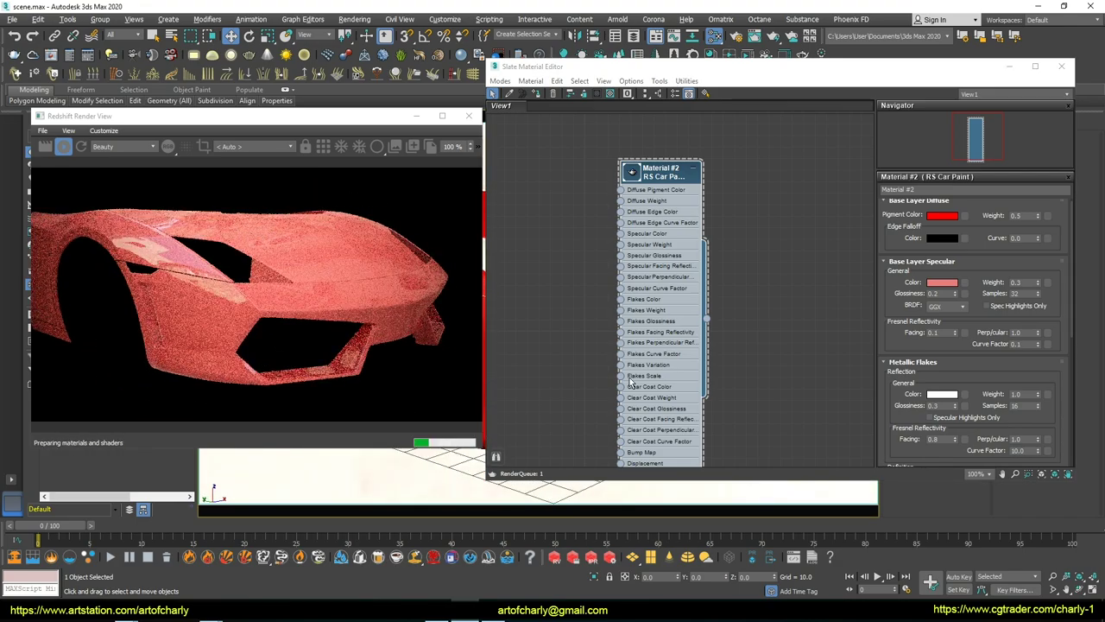
pyautogui.doubleClick(941, 332)
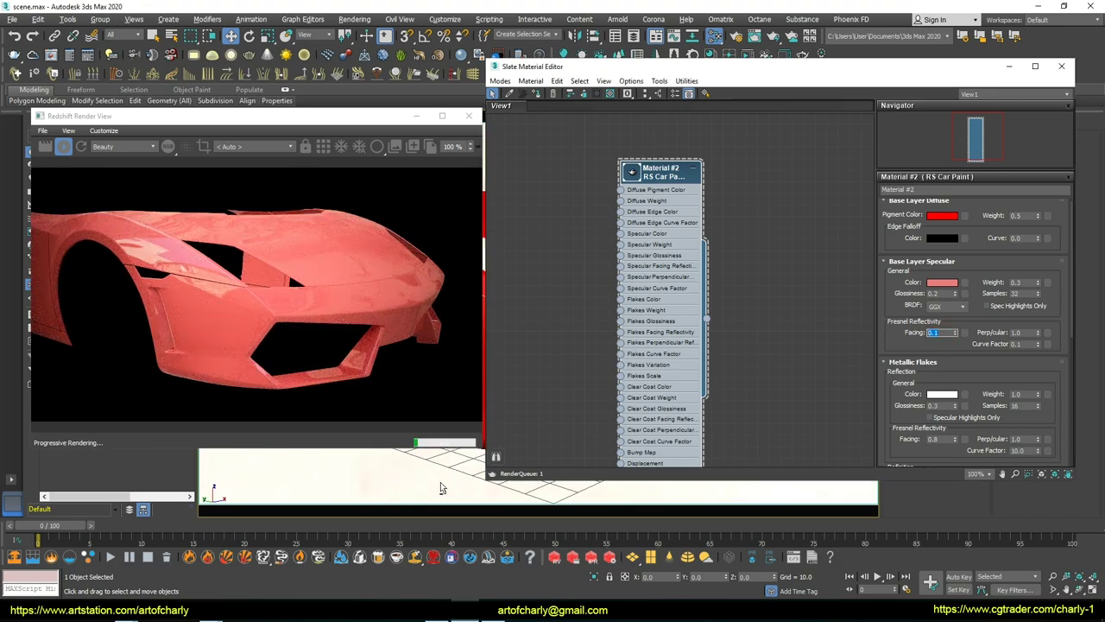
pyautogui.keyDown('alt'); pyautogui.moveTo(414, 470); pyautogui.dragTo(518, 432, button='middle'); pyautogui.keyUp('alt')
pyautogui.click(1019, 343)
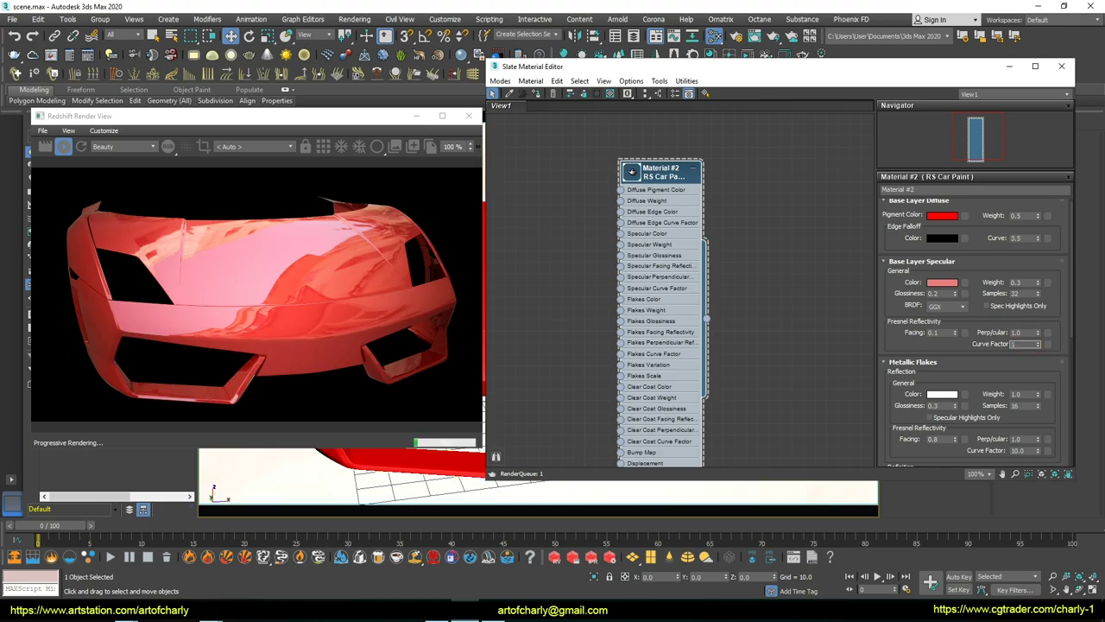
pyautogui.moveTo(419, 487)
pyautogui.keyDown('alt'); pyautogui.mouseDown(button='middle')
pyautogui.moveTo(461, 486)
pyautogui.moveTo(435, 482)
pyautogui.moveTo(483, 466)
pyautogui.mouseUp(button='middle'); pyautogui.keyUp('alt')
pyautogui.moveTo(933, 316); pyautogui.dragTo(906, 244)
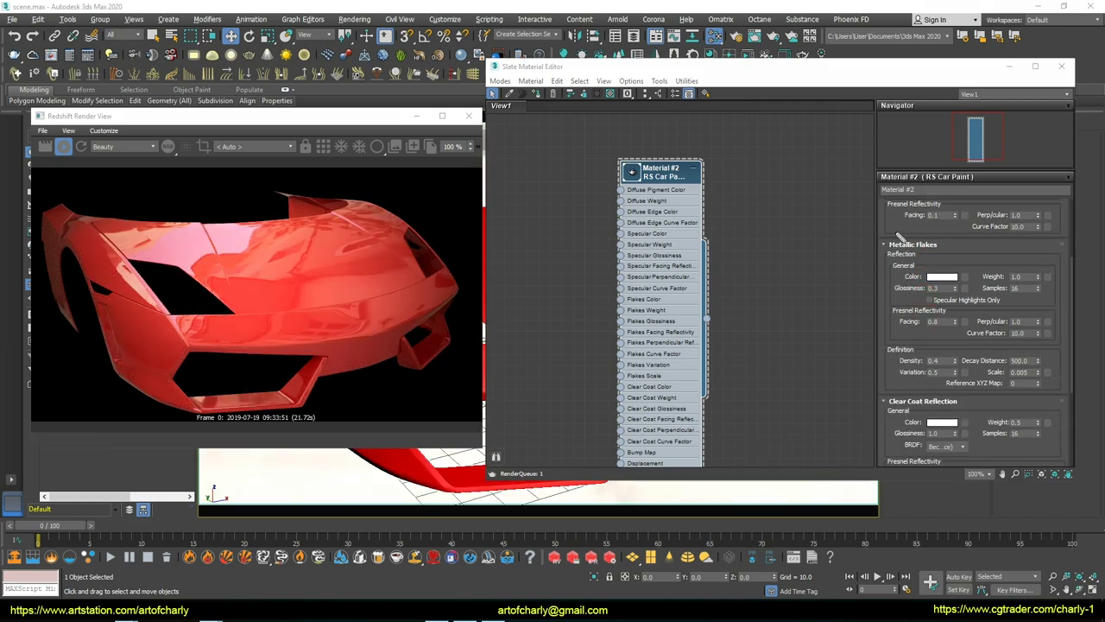
pyautogui.moveTo(874, 317); pyautogui.dragTo(1070, 395)
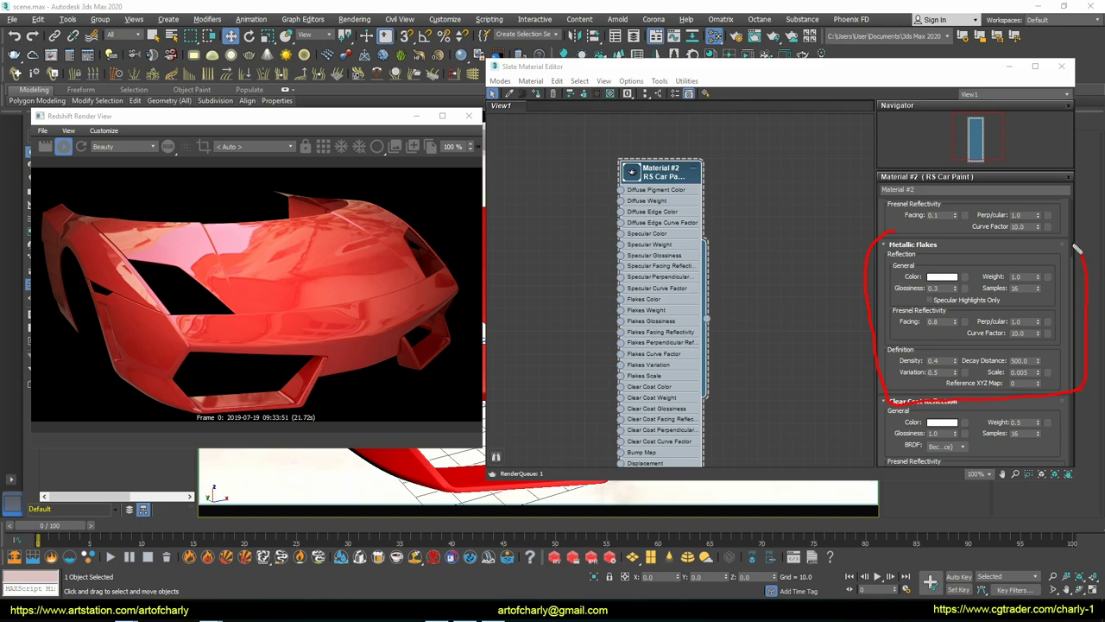
pyautogui.moveTo(1077, 248); pyautogui.dragTo(881, 240)
pyautogui.press('Escape')
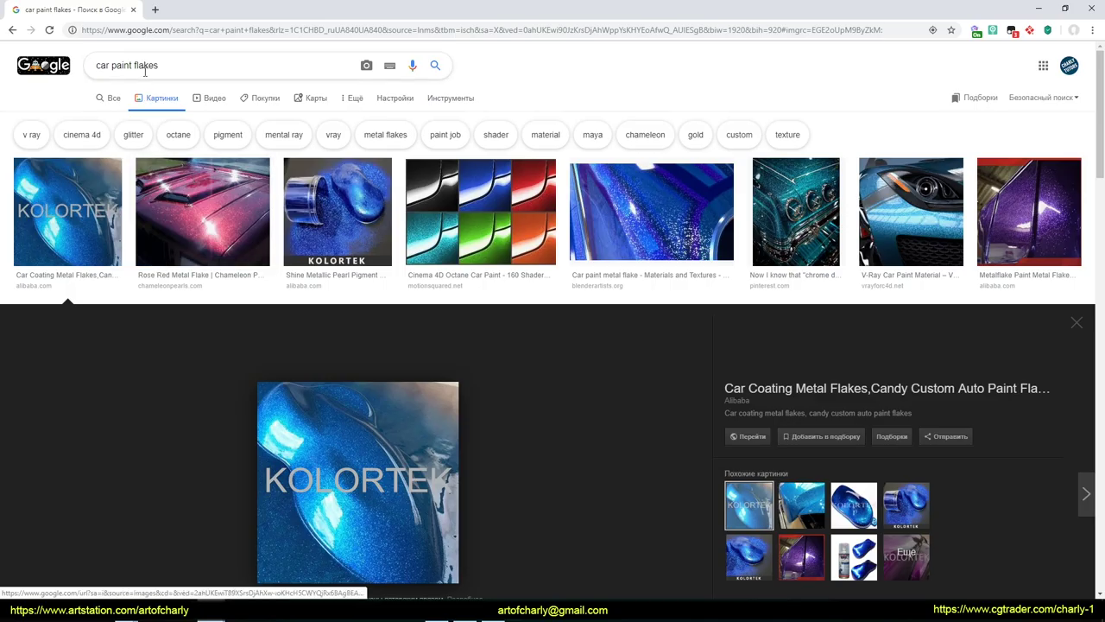
# Preview the Rose Red Metal Flake, Kolortek pigment and Cinema 4D Octane Car Paint images
pyautogui.click(160, 233)
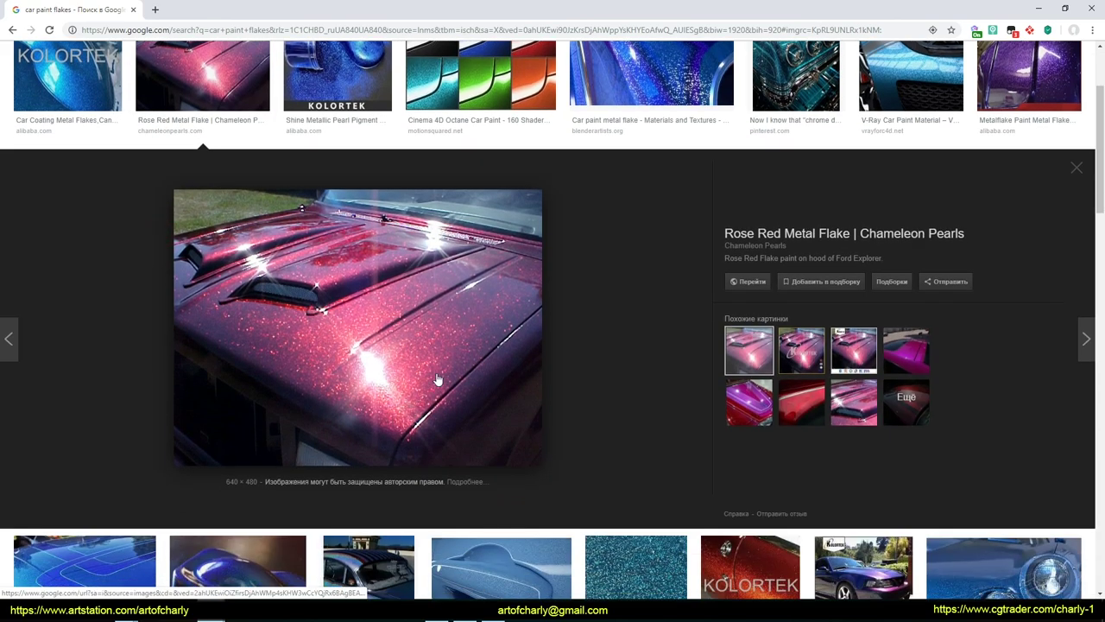
pyautogui.scroll(2, 389, 293)
pyautogui.click(337, 234)
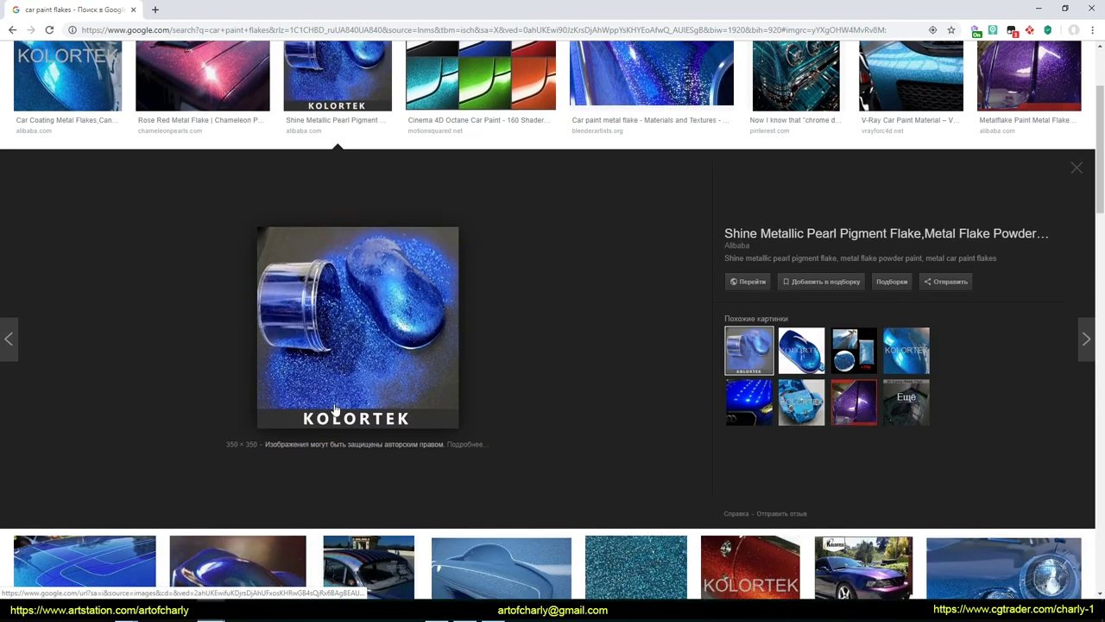
pyautogui.scroll(2, 438, 448)
pyautogui.click(481, 173)
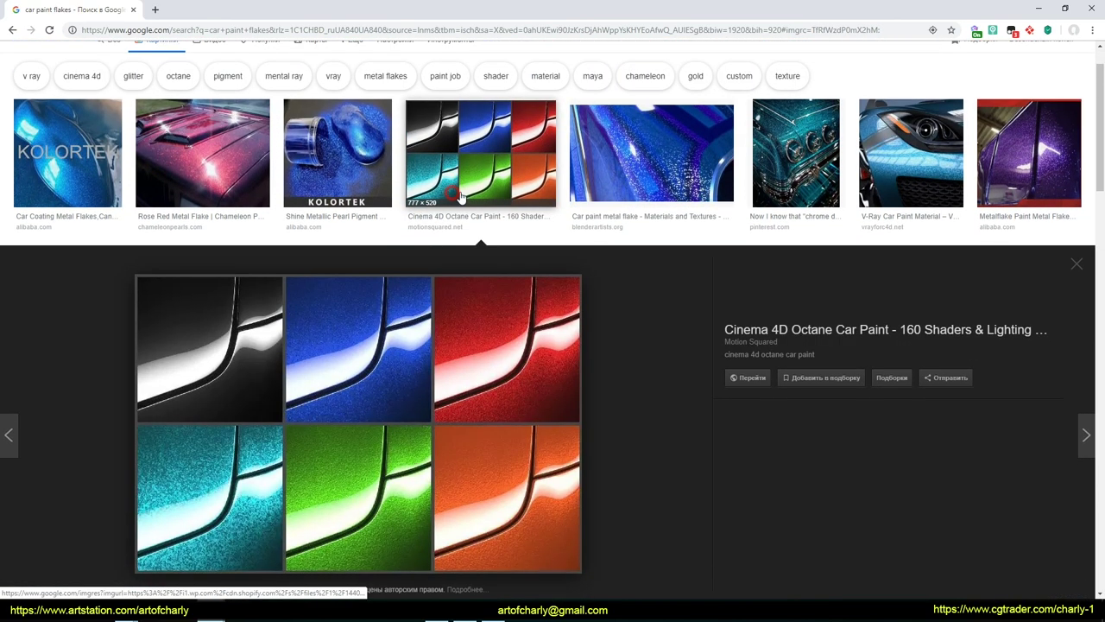
pyautogui.scroll(-2, 345, 345)
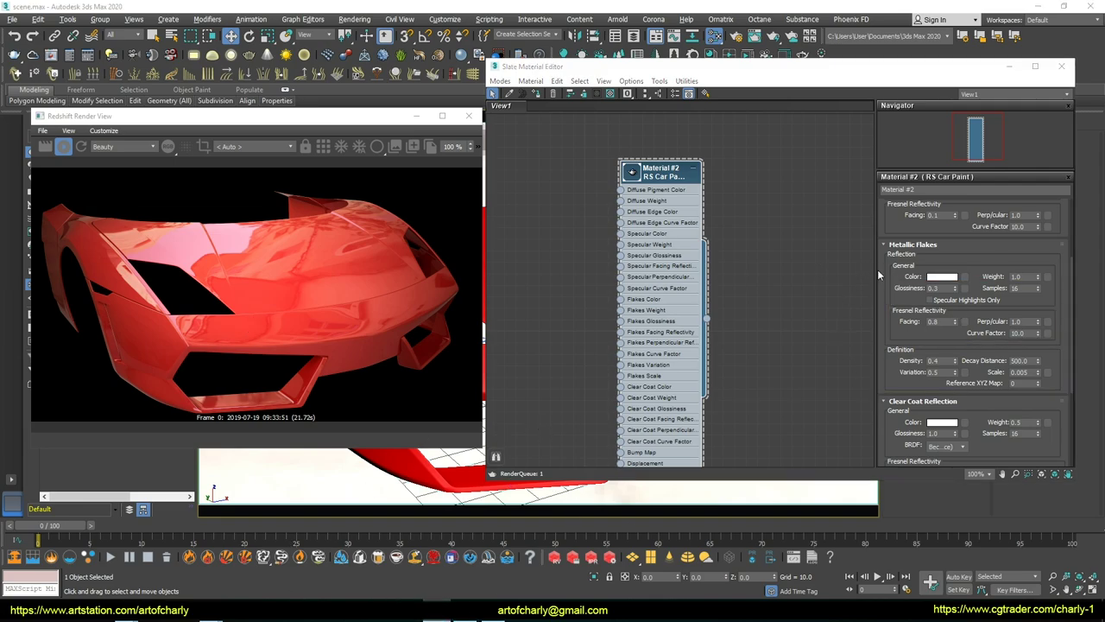
# Try green for the flakes colour, then cancel to keep white flakes
pyautogui.moveTo(883, 252); pyautogui.dragTo(913, 254)
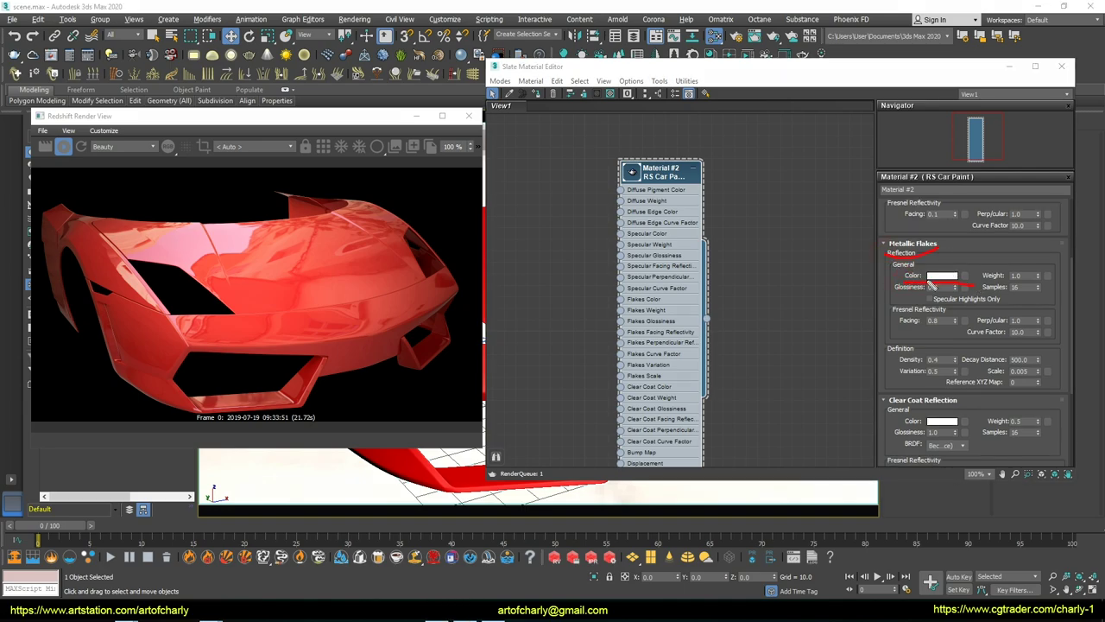
pyautogui.press('Escape')
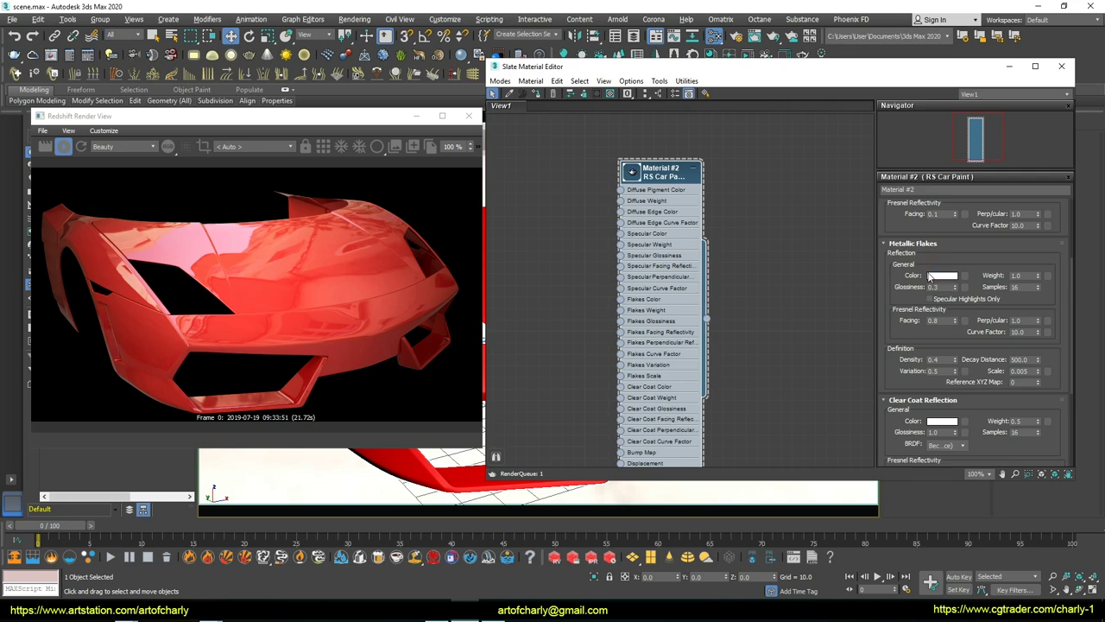
pyautogui.click(937, 275)
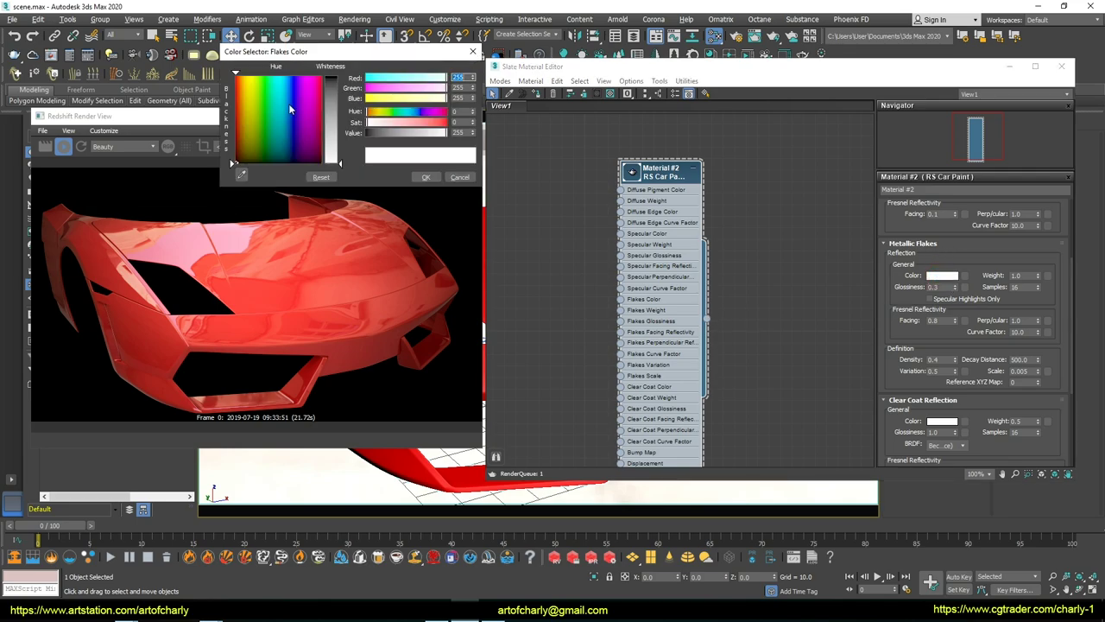
pyautogui.click(466, 179)
pyautogui.scroll(-1, 938, 270)
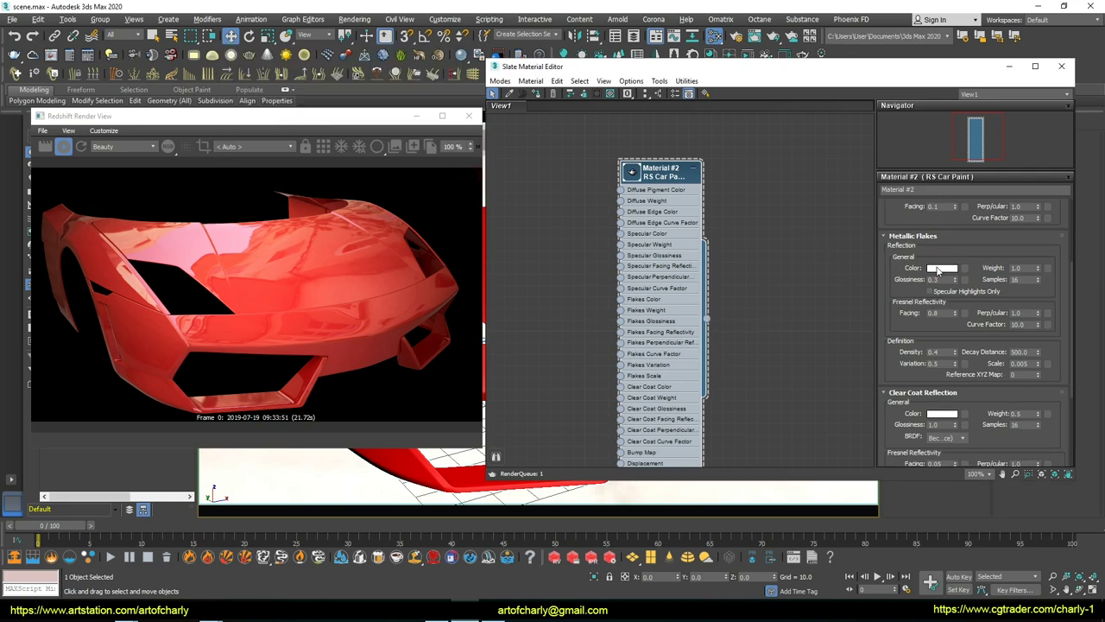
pyautogui.click(938, 270)
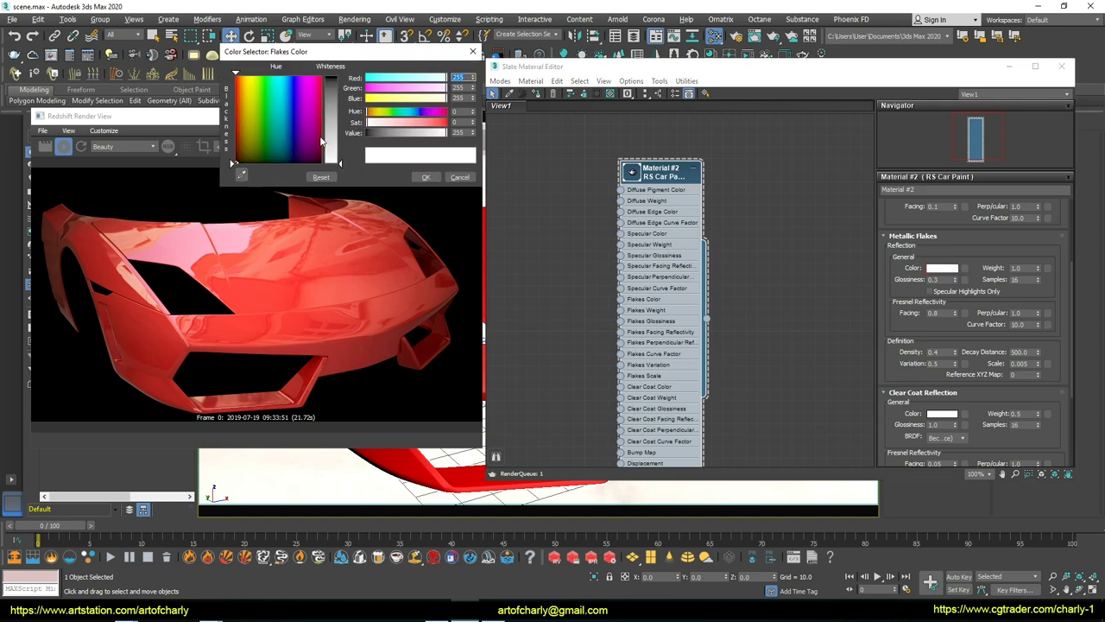
pyautogui.click(269, 112)
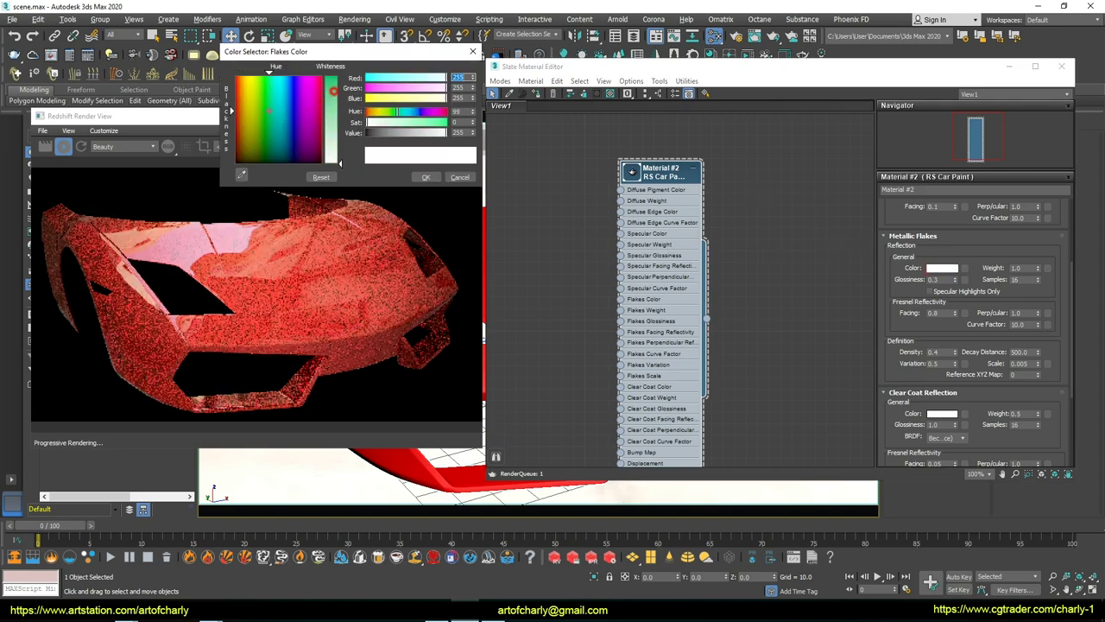
pyautogui.click(447, 178)
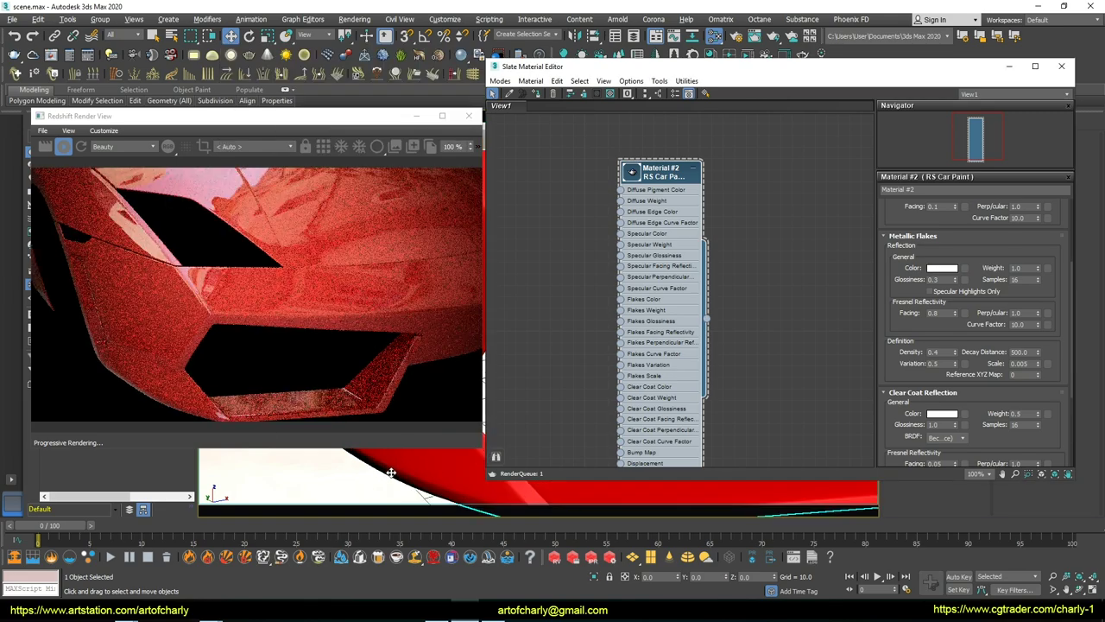
# Orbit closer to the car's front, move the material editor aside, and raise flakes glossiness
pyautogui.keyDown('alt'); pyautogui.moveTo(380, 487); pyautogui.dragTo(377, 477, button='middle'); pyautogui.keyUp('alt')
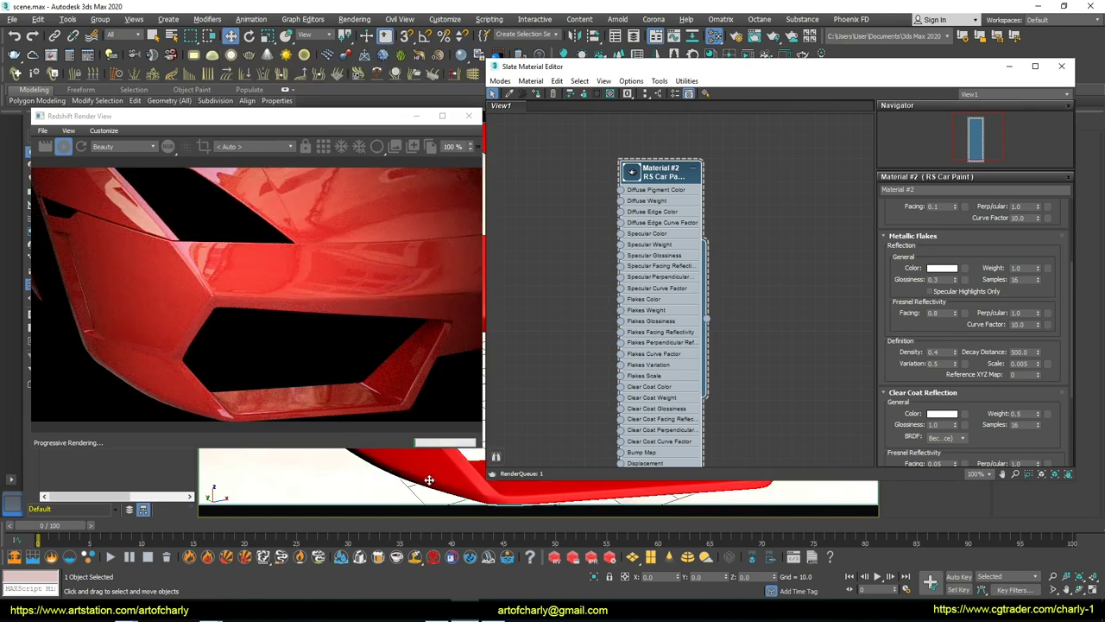
pyautogui.moveTo(543, 67); pyautogui.dragTo(628, 61)
pyautogui.moveTo(522, 205)
pyautogui.mouseDown(button='middle')
pyautogui.moveTo(513, 218)
pyautogui.moveTo(524, 244)
pyautogui.mouseUp(button='middle')
pyautogui.moveTo(622, 61); pyautogui.dragTo(486, 78)
pyautogui.moveTo(909, 291); pyautogui.dragTo(915, 212)
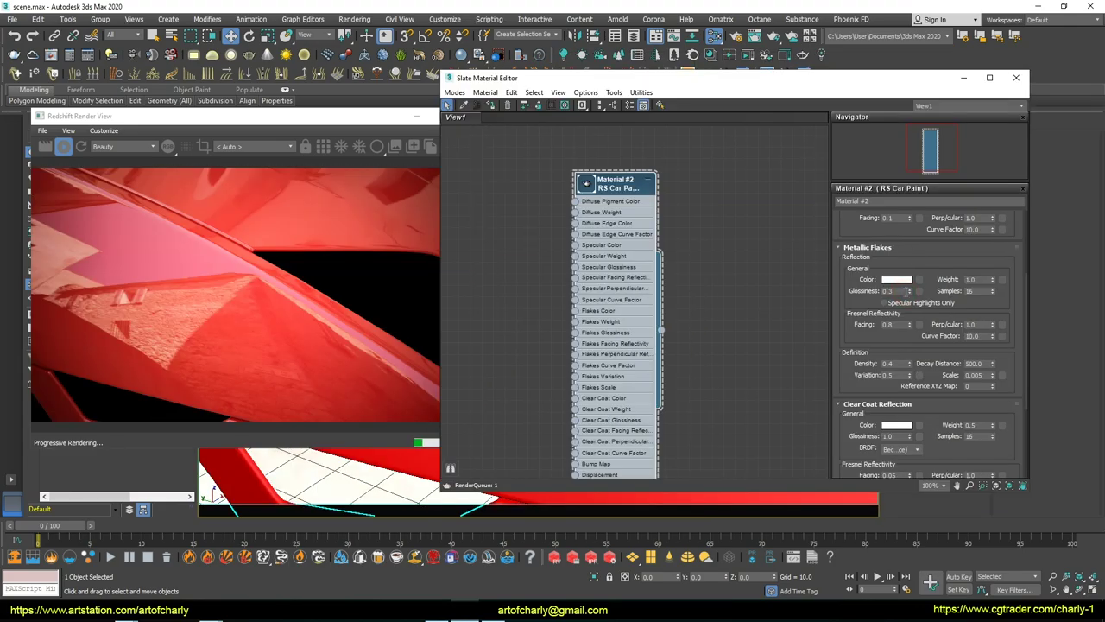
# Set the metallic flakes to glossiness 0.8, density 0.6 and scale 0.05
pyautogui.write('0.8')
pyautogui.press('Return')
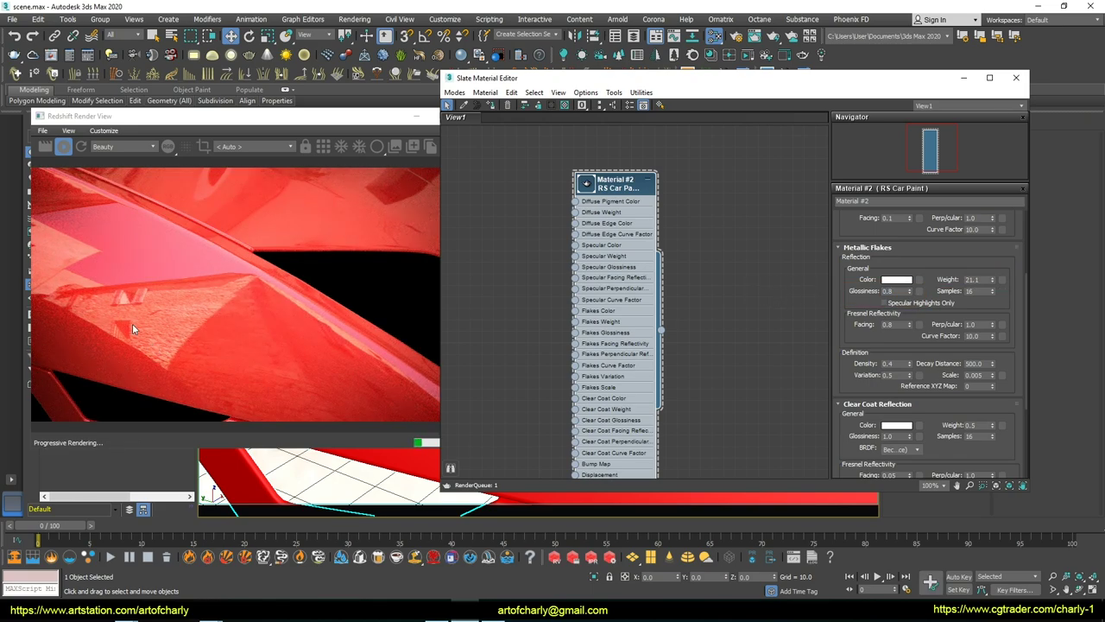
pyautogui.moveTo(254, 494)
pyautogui.keyDown('alt'); pyautogui.mouseDown(button='middle')
pyautogui.moveTo(267, 522)
pyautogui.moveTo(287, 517)
pyautogui.mouseUp(button='middle'); pyautogui.keyUp('alt')
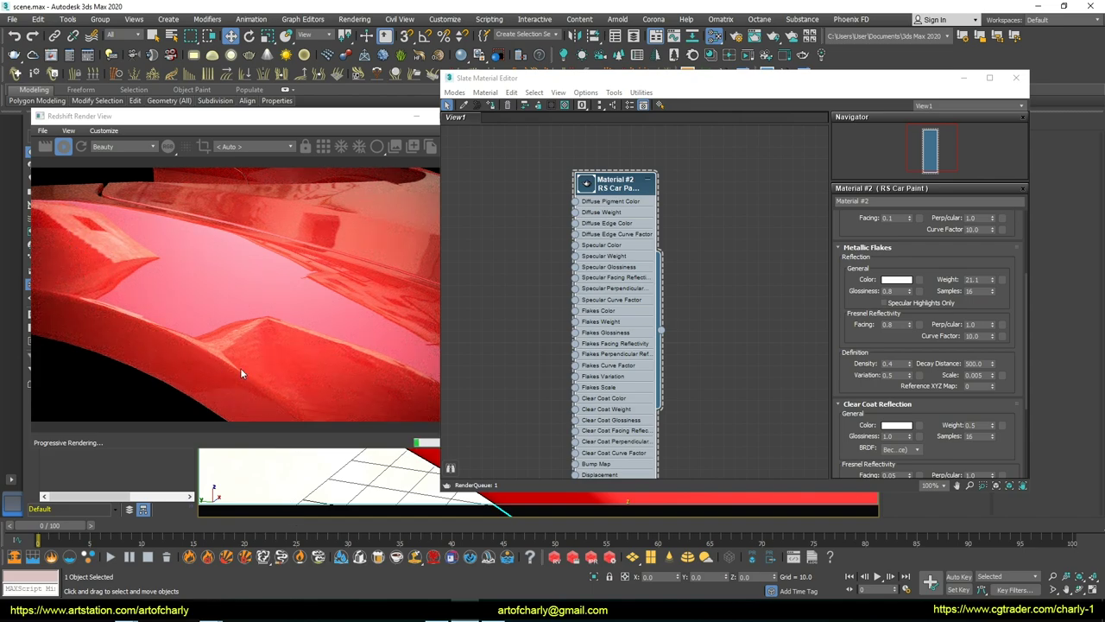
pyautogui.moveTo(908, 368); pyautogui.dragTo(920, 369)
pyautogui.moveTo(989, 373); pyautogui.dragTo(983, 377)
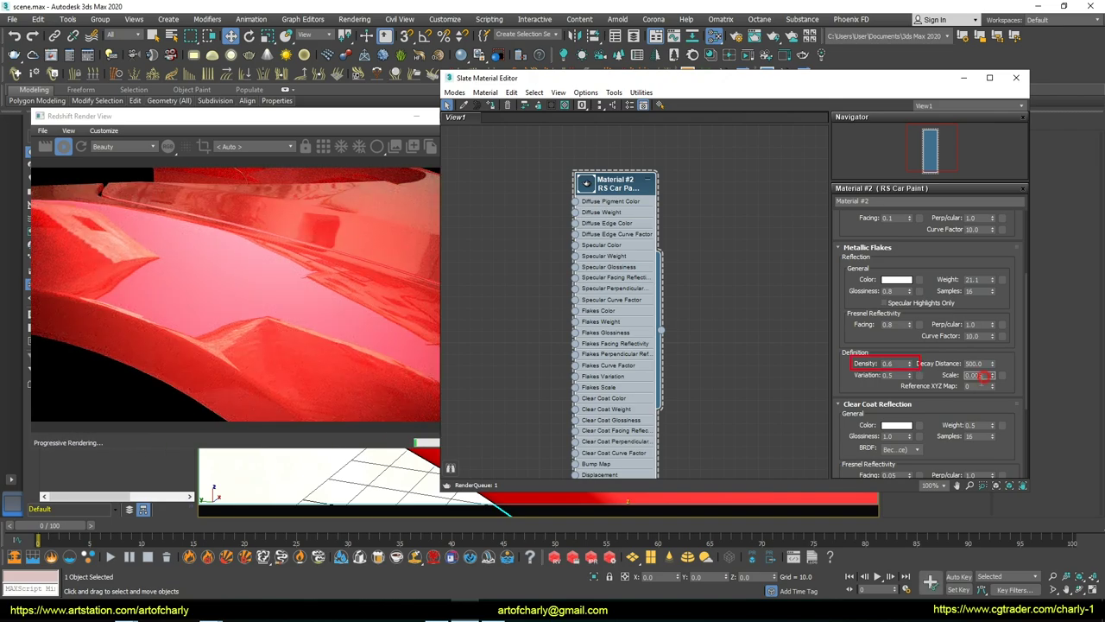
pyautogui.write('0.1')
pyautogui.press('Return')
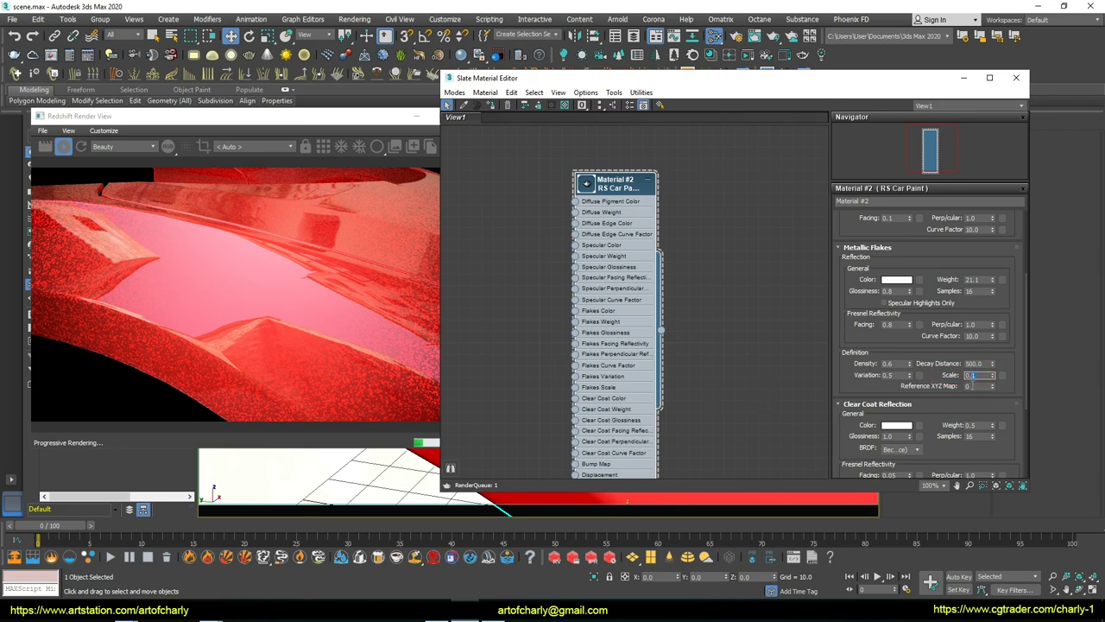
pyautogui.write('0.05')
pyautogui.press('Return')
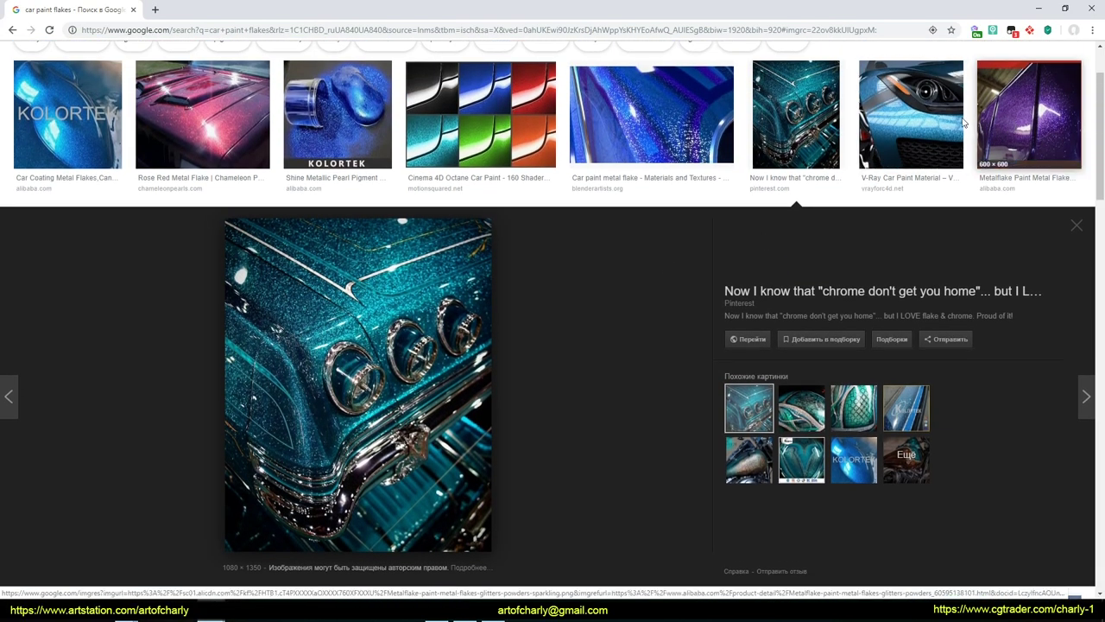
# Browse Google Images references for V-Ray car paint and purple metal flake paint
pyautogui.click(910, 77)
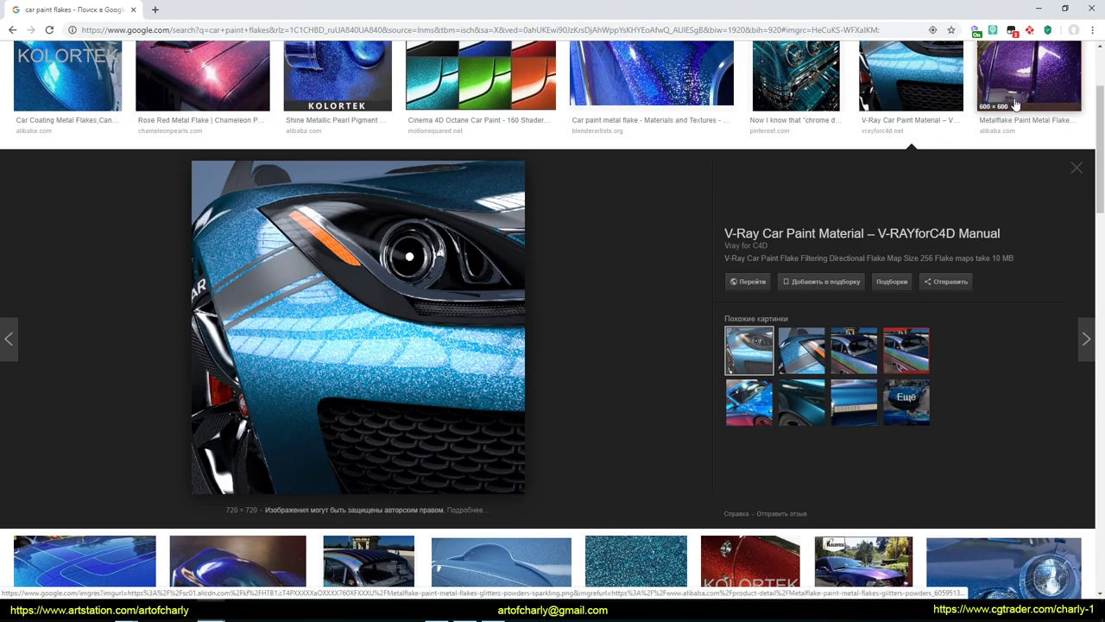
pyautogui.click(1027, 76)
pyautogui.scroll(-3, 454, 366)
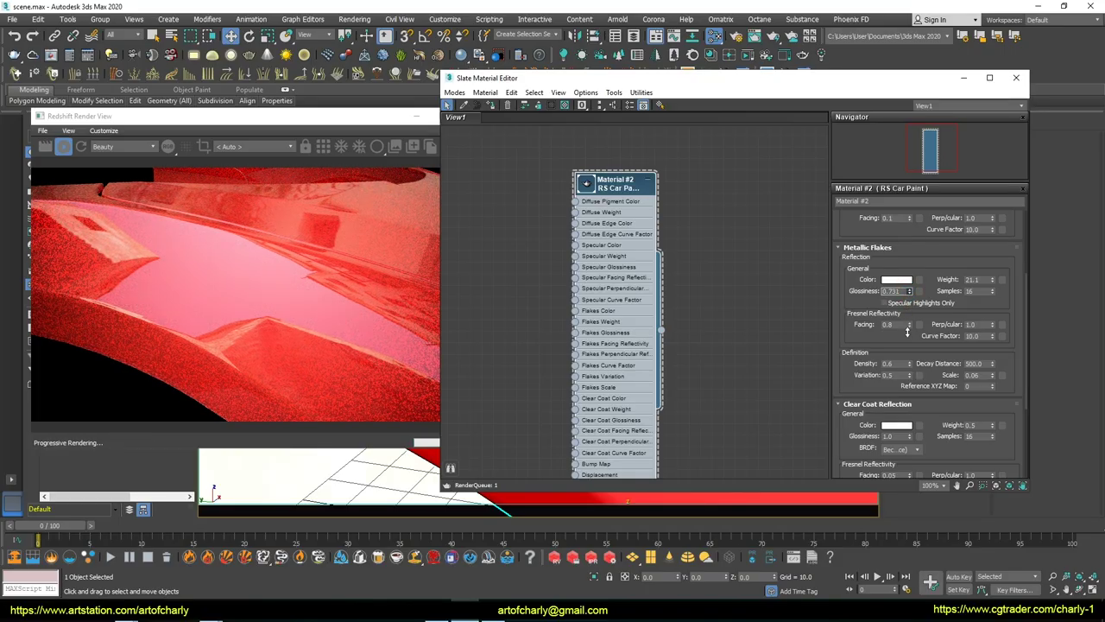
# Set flakes glossiness to 0.673, toggle Specular Highlights Only, curve factor 10.0, Fresnel facing 0.8
pyautogui.moveTo(906, 330); pyautogui.dragTo(908, 365)
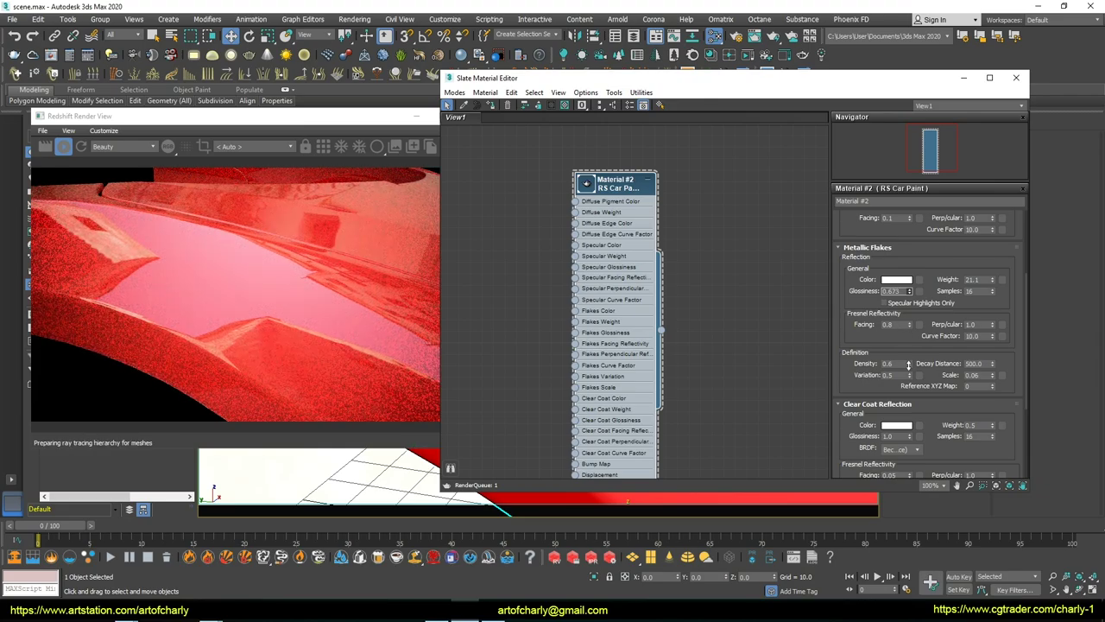
pyautogui.click(889, 304)
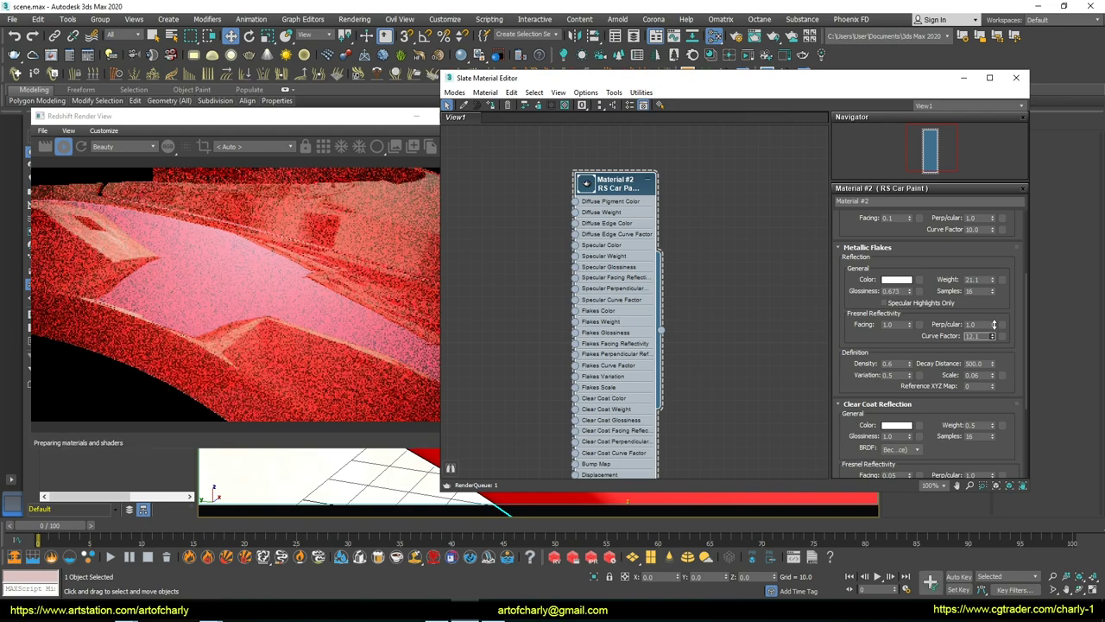
pyautogui.moveTo(994, 339); pyautogui.dragTo(984, 335)
pyautogui.write('0')
pyautogui.press('Return')
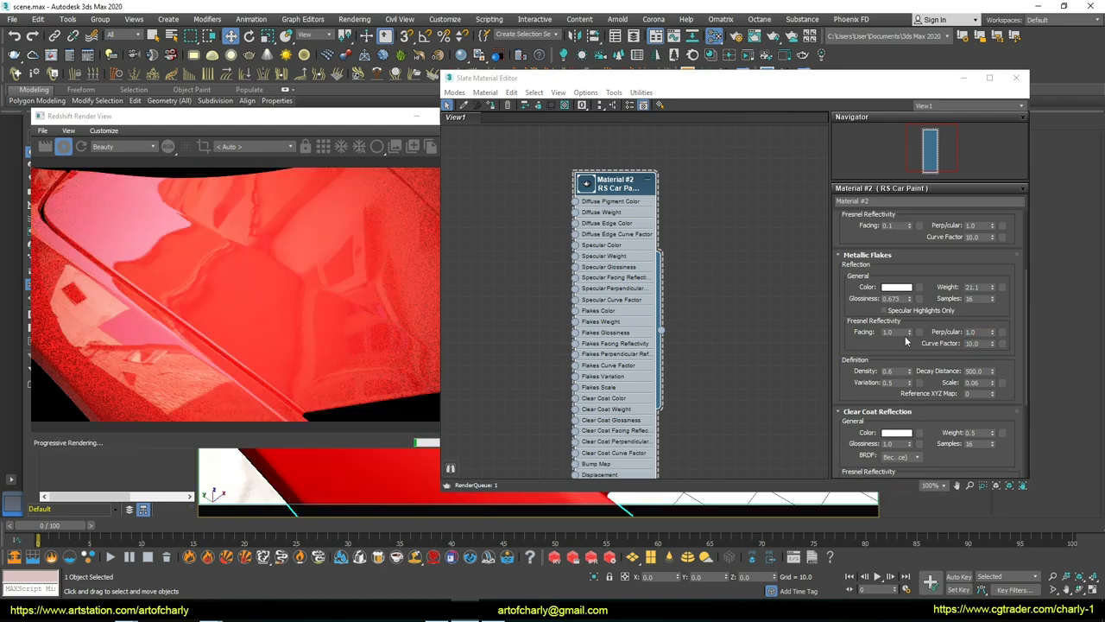
pyautogui.moveTo(907, 335); pyautogui.dragTo(906, 356)
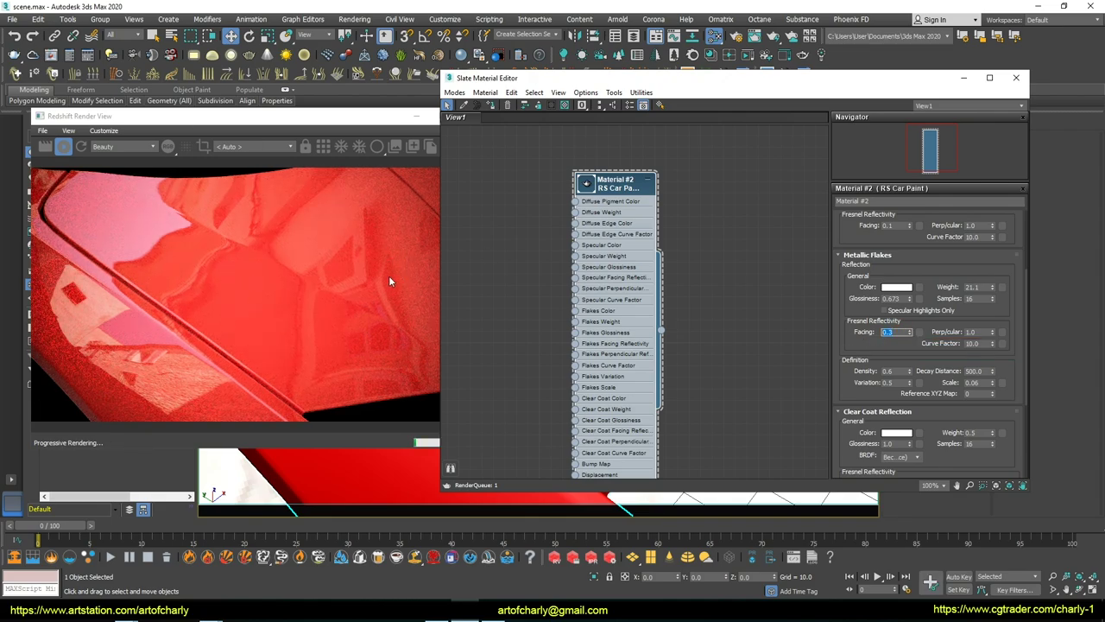
pyautogui.keyDown('alt'); pyautogui.moveTo(385, 488); pyautogui.dragTo(362, 484, button='middle'); pyautogui.keyUp('alt')
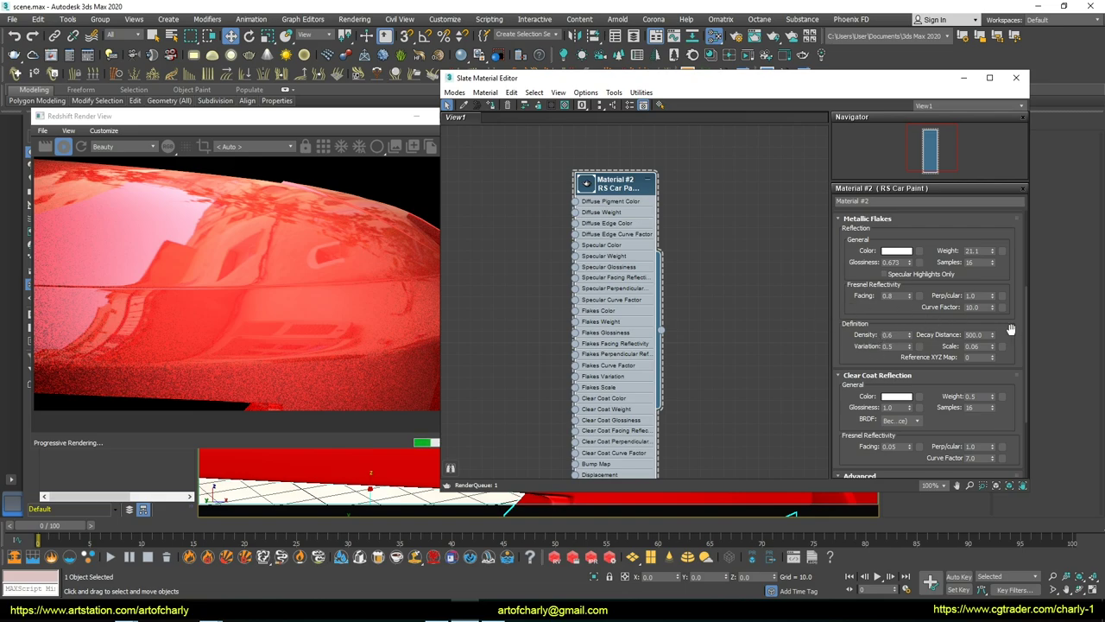
pyautogui.moveTo(853, 313); pyautogui.dragTo(827, 339)
pyautogui.press('Escape')
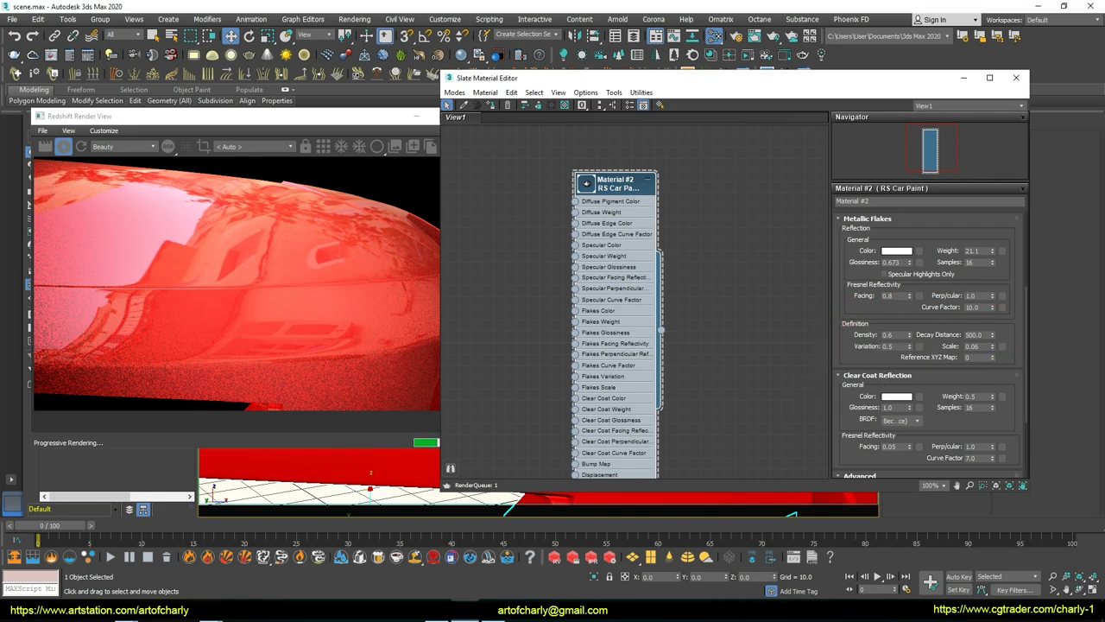